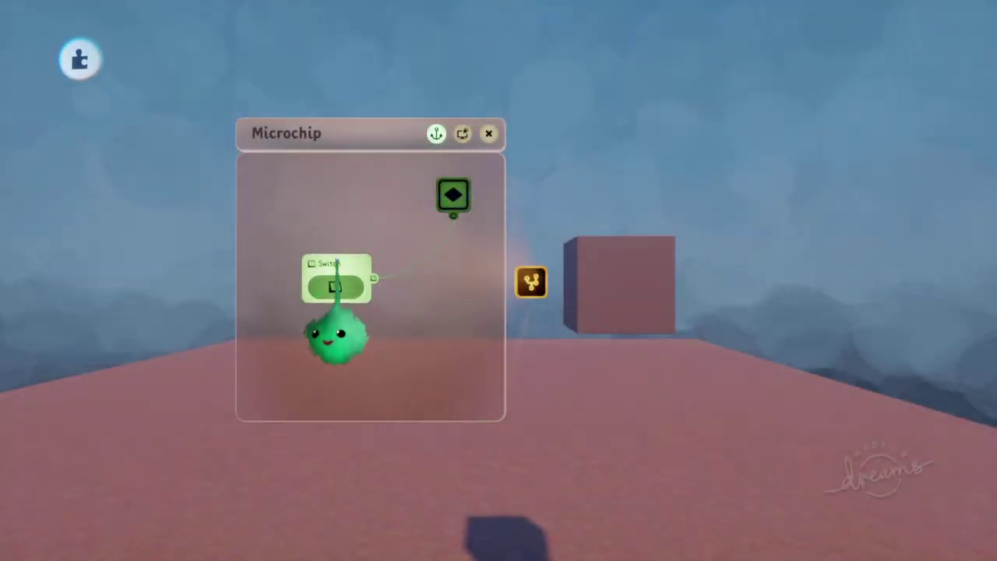
Delete the Switch gadget from the microchip, leaving only the keyframe inside
key(Delete)
Add a Value Slider from Logic gadgets to the microchip and check its -0.4 to 1.0 range
key(Tab)
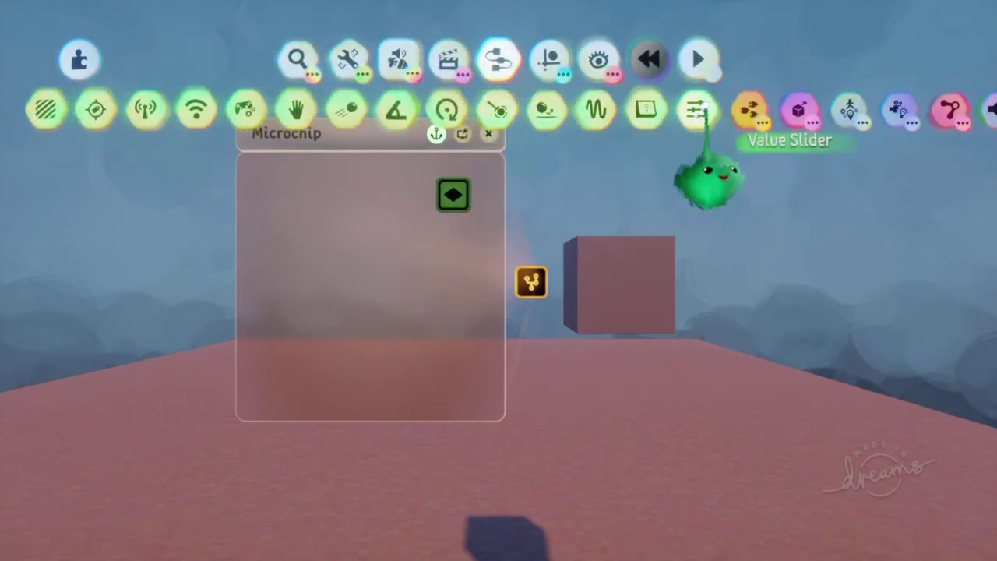
click(697, 109)
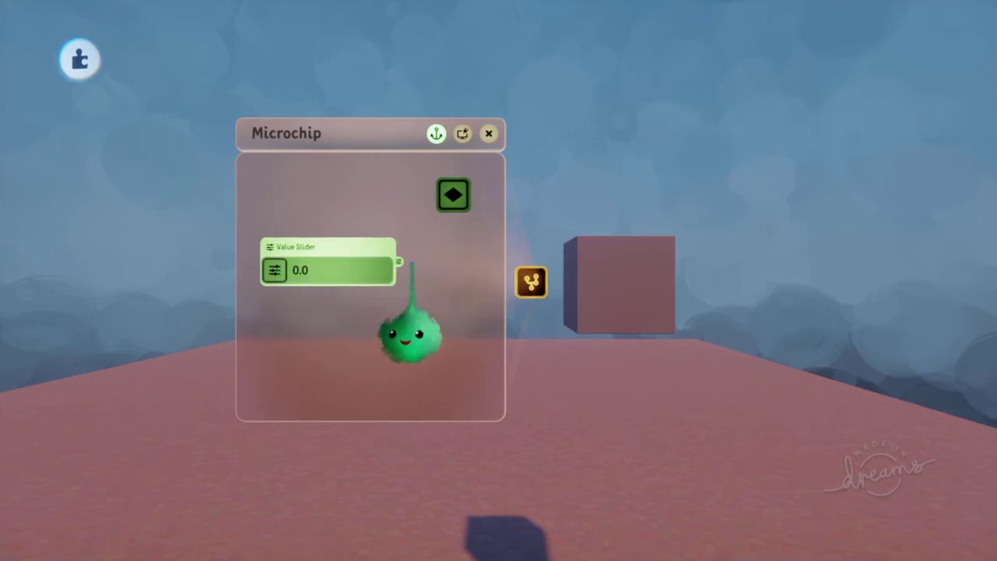
click(346, 257)
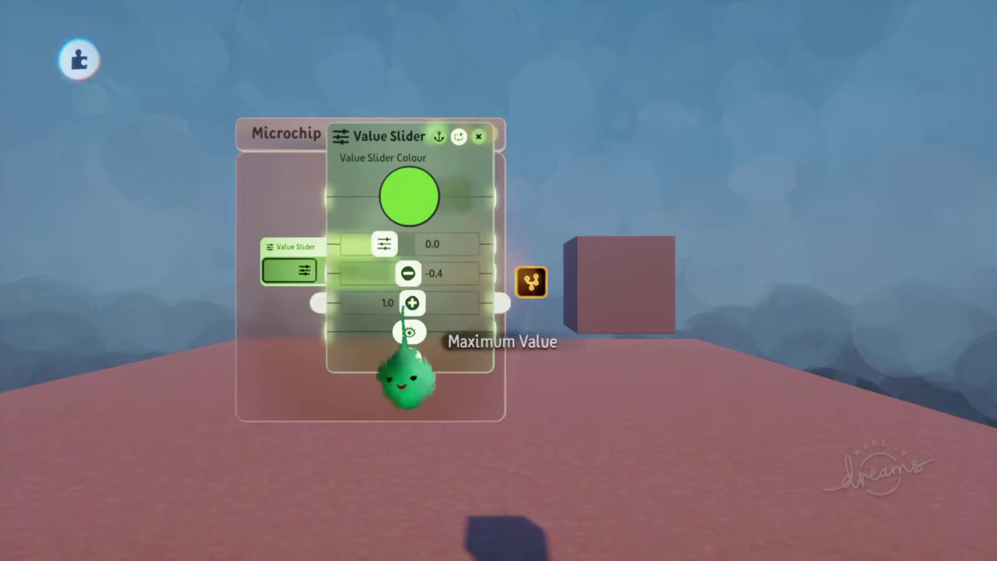
key(Escape)
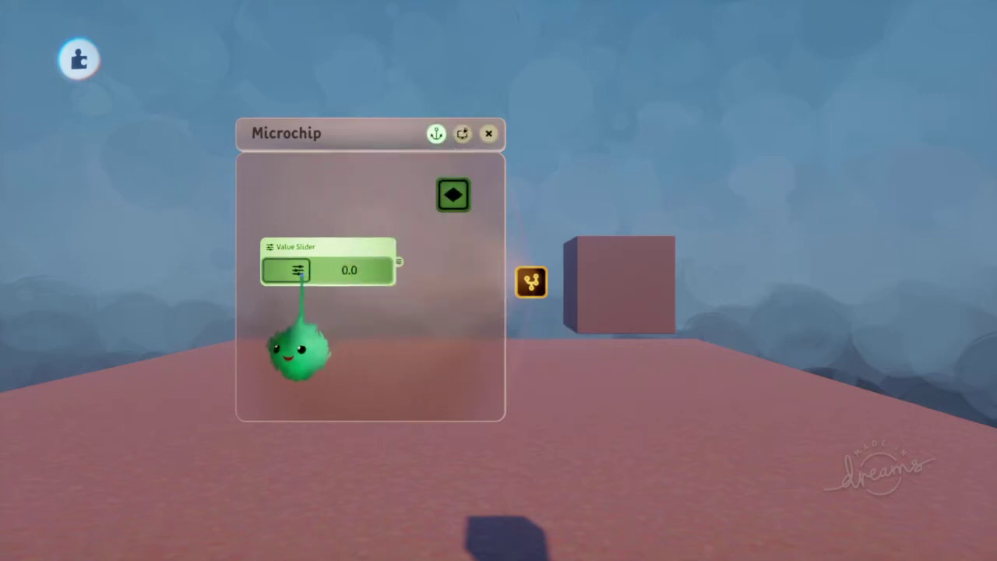
Wire the Value Slider output toward the keyframe and try slider values up to 1.0
drag(398, 343, 454, 300)
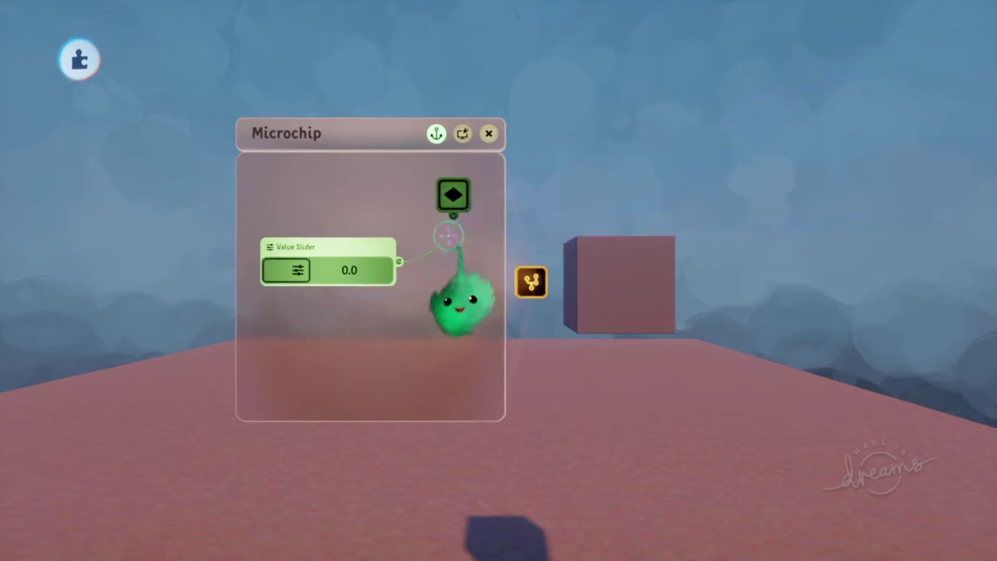
click(451, 234)
drag(297, 269, 355, 269)
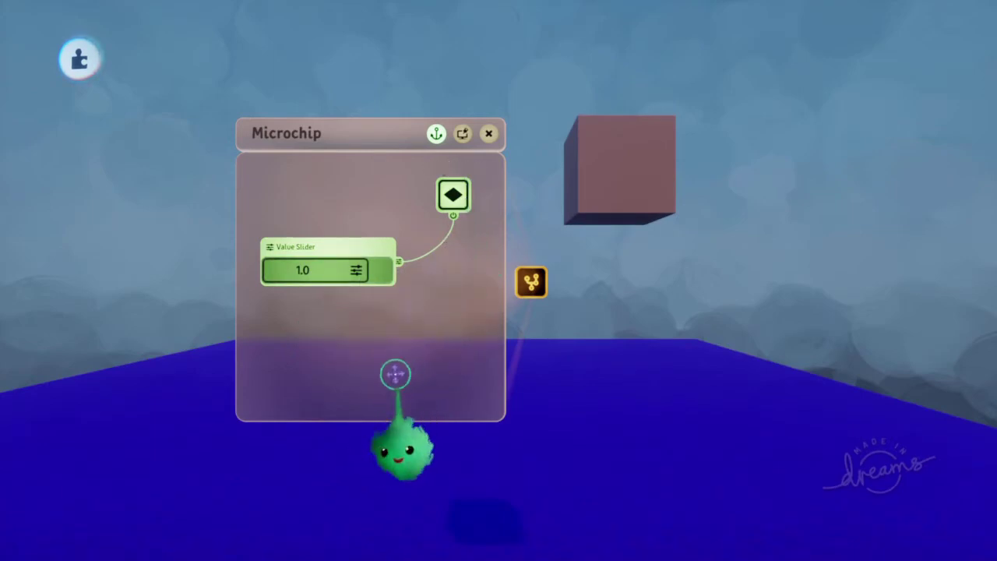
drag(359, 351, 339, 318)
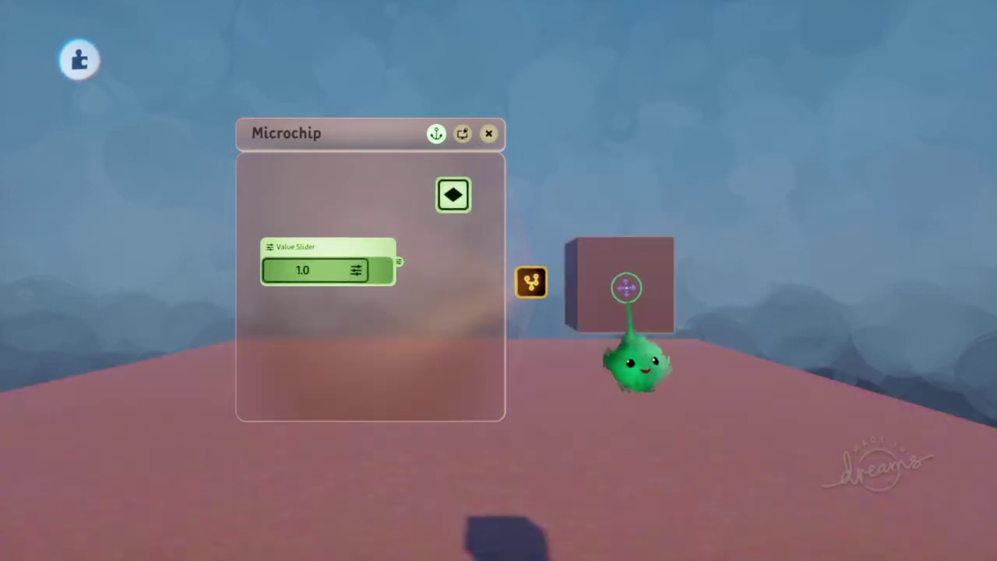
Connect the slider to the keyframe's power input and set the slider to 0.5
click(454, 195)
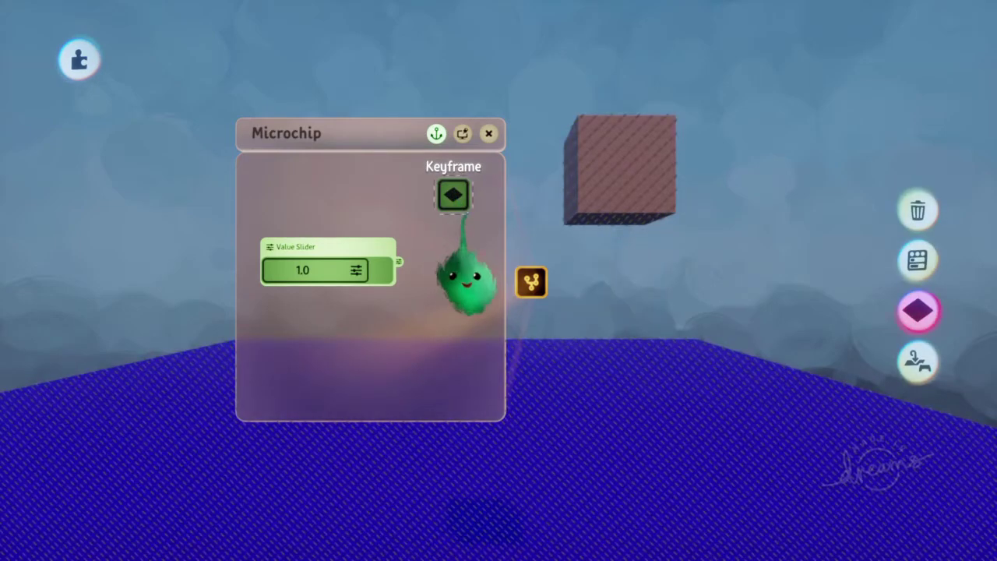
key(Escape)
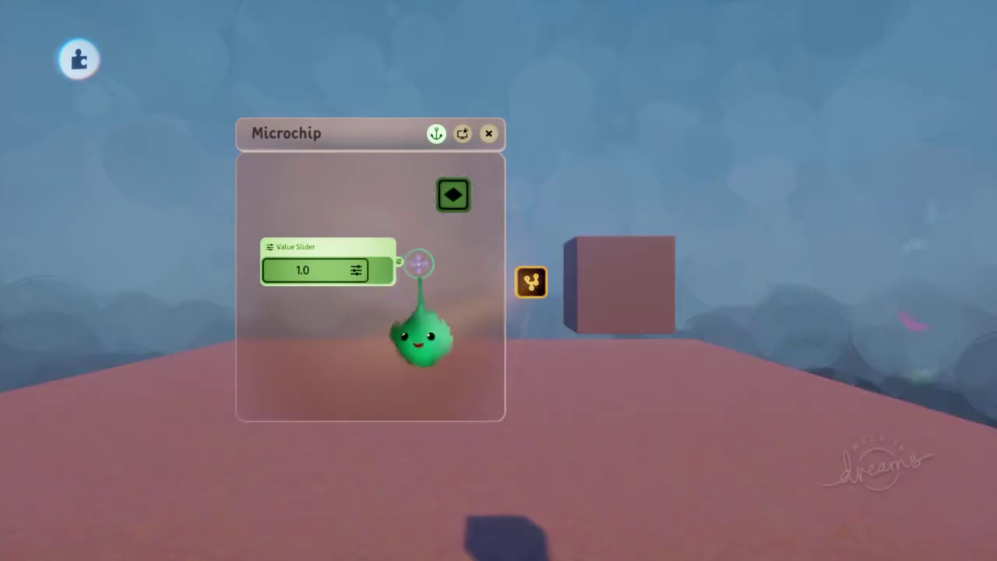
click(454, 216)
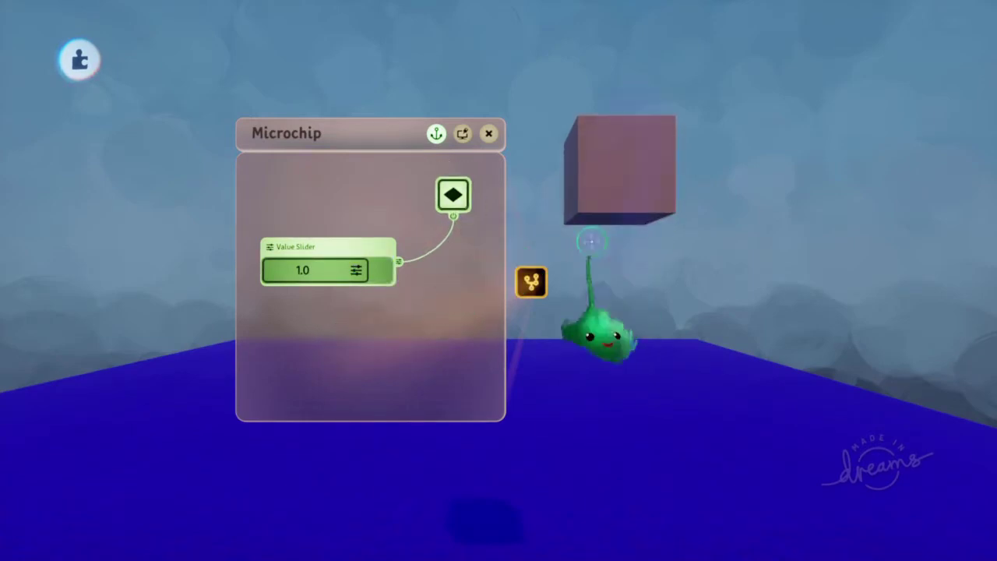
mouse_move(359, 337)
mouse_down()
mouse_move(337, 321)
mouse_move(326, 327)
mouse_up()
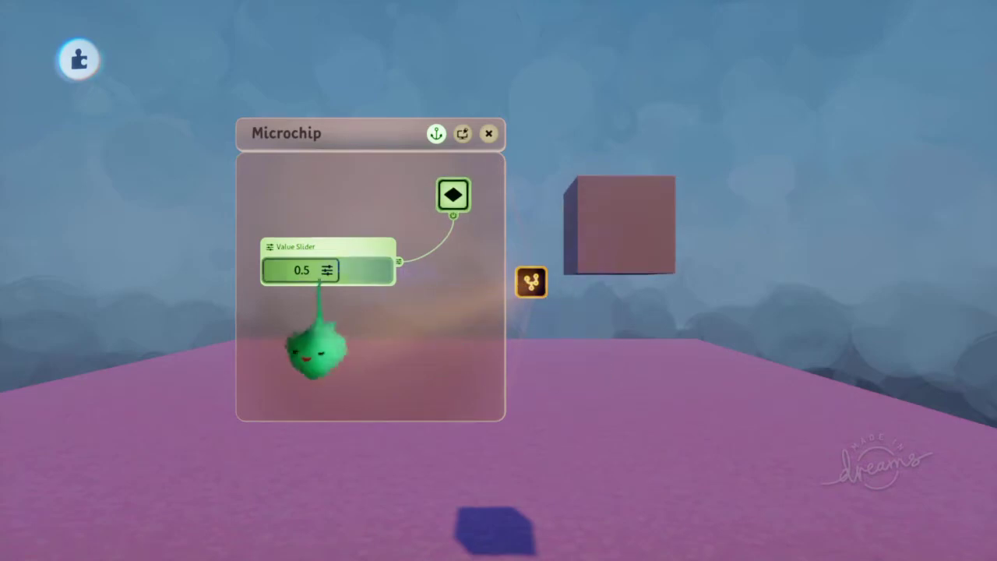
Record a blue floor tint into the keyframe and stop recording
click(639, 510)
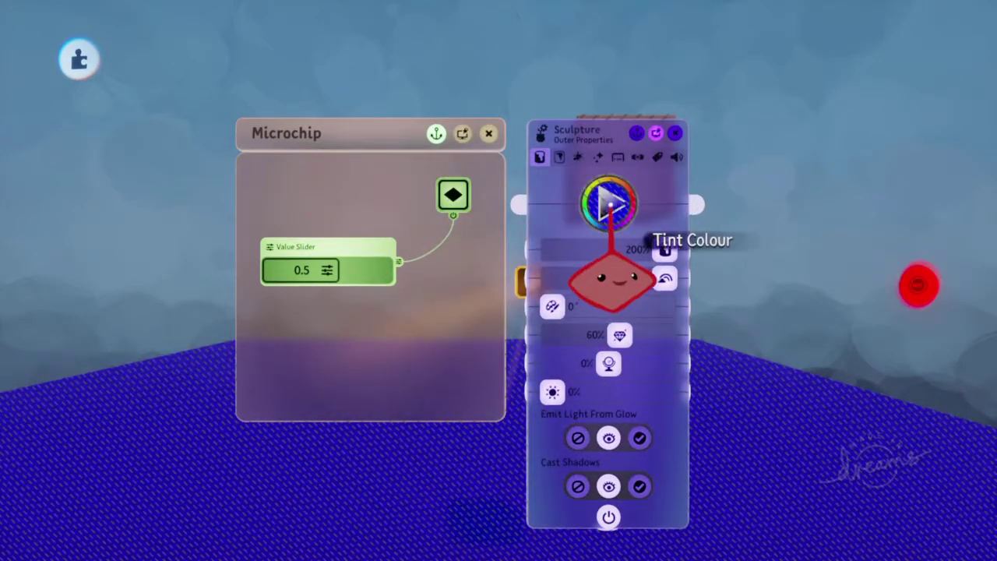
click(609, 204)
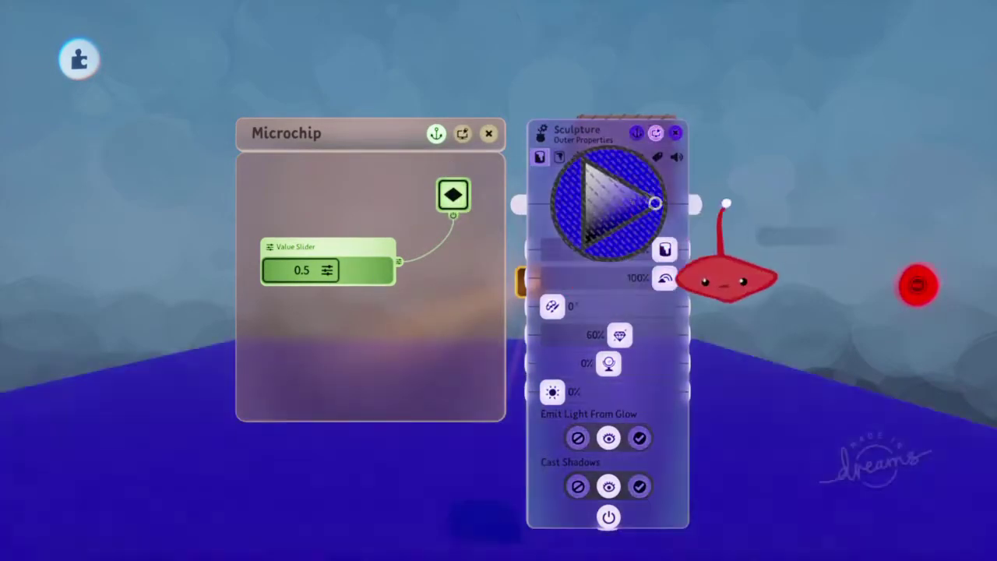
click(917, 292)
drag(612, 345, 653, 334)
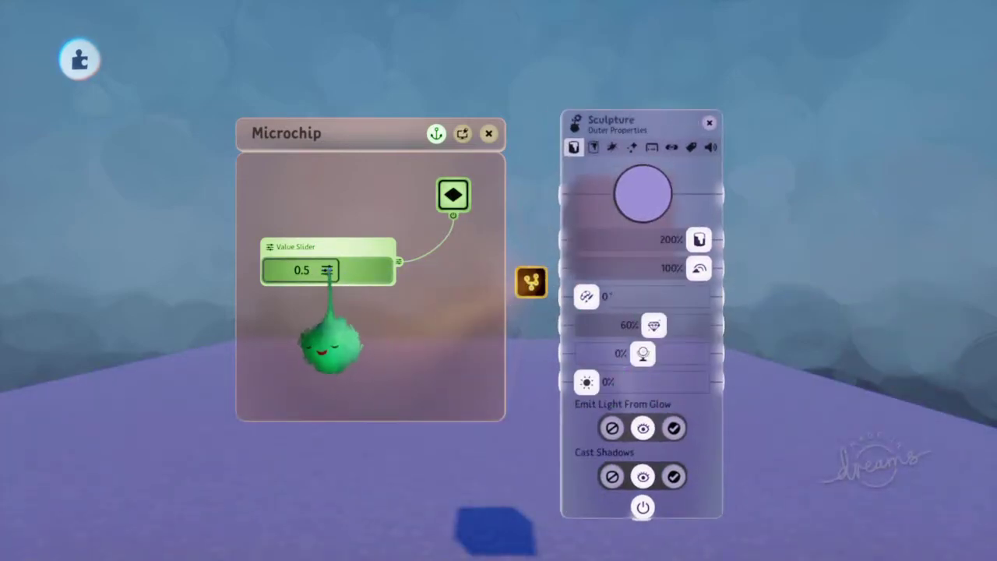
Test the blue tint blend at slider values 0.0, 1.0 and 0.5
drag(331, 347, 302, 315)
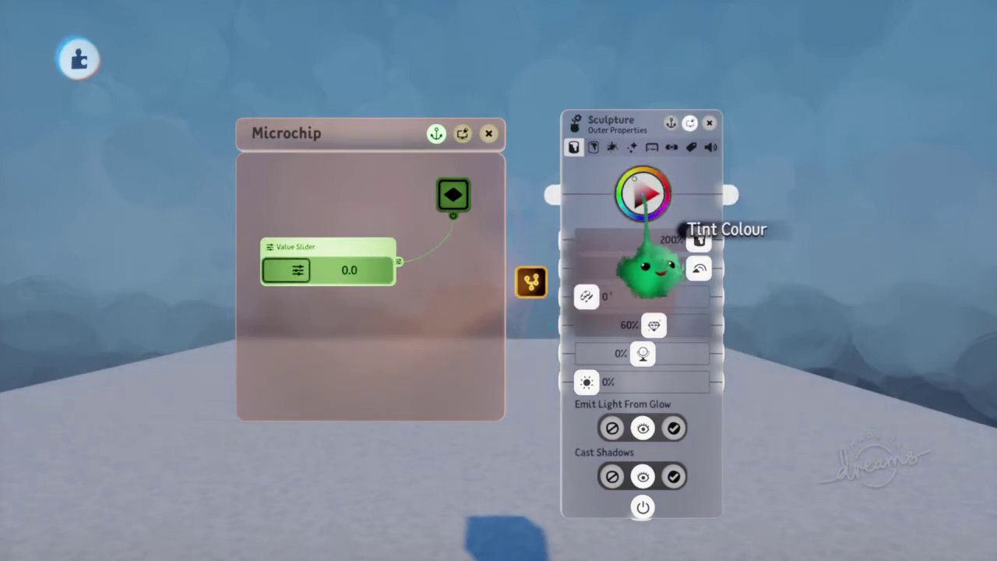
drag(302, 350, 362, 312)
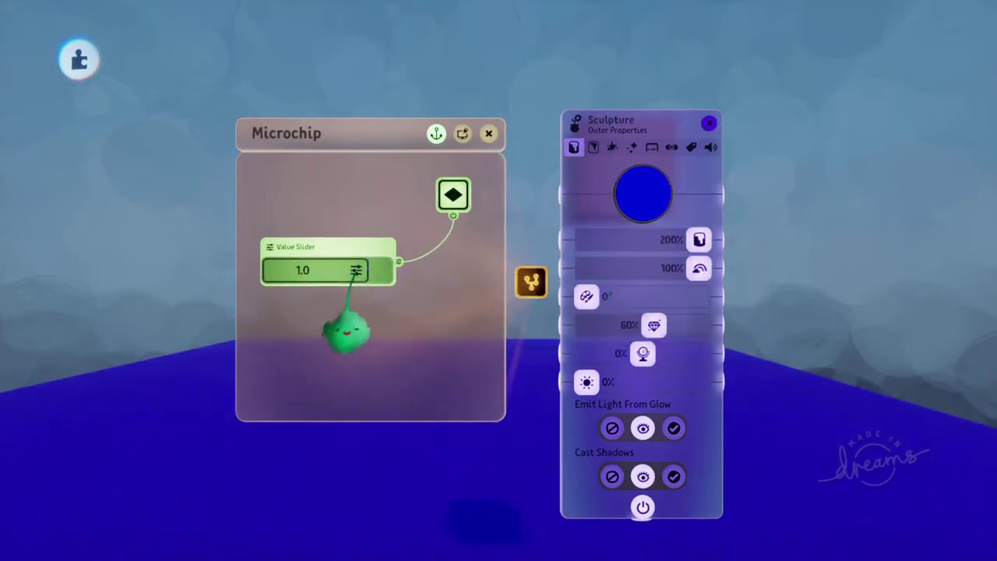
drag(347, 331, 327, 323)
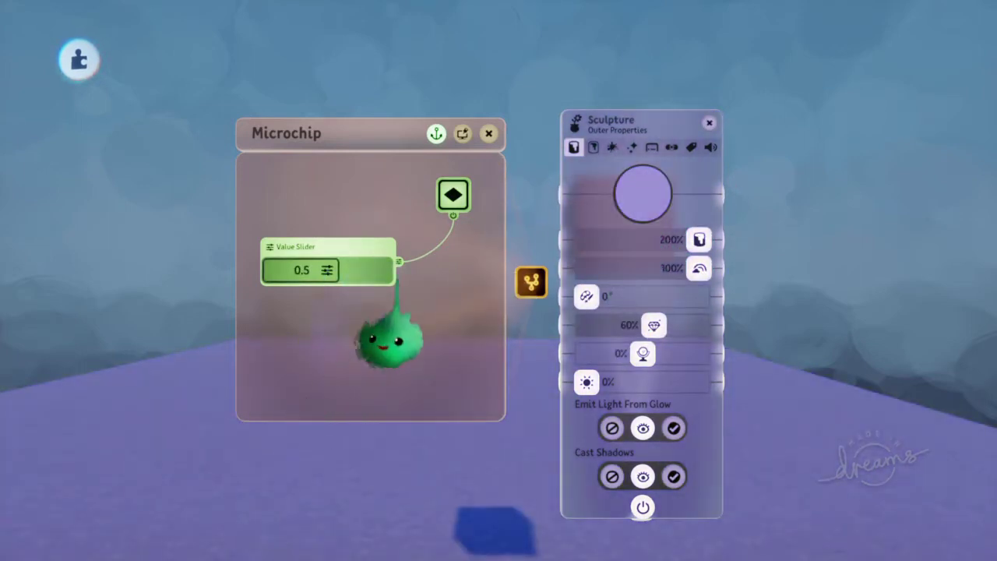
drag(356, 333, 296, 318)
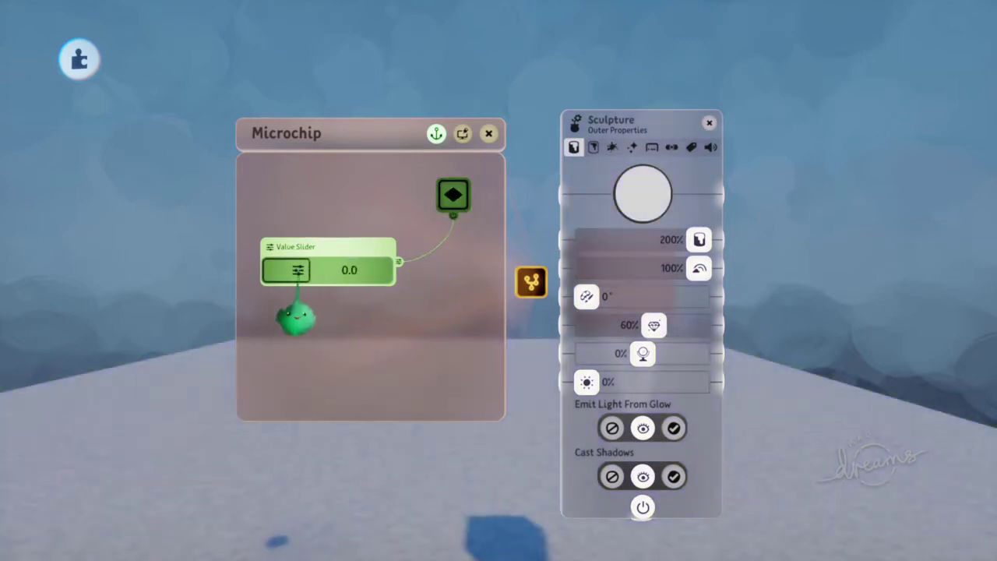
Set the floor's base tint to red and check it blends to blue mid-slider
click(640, 196)
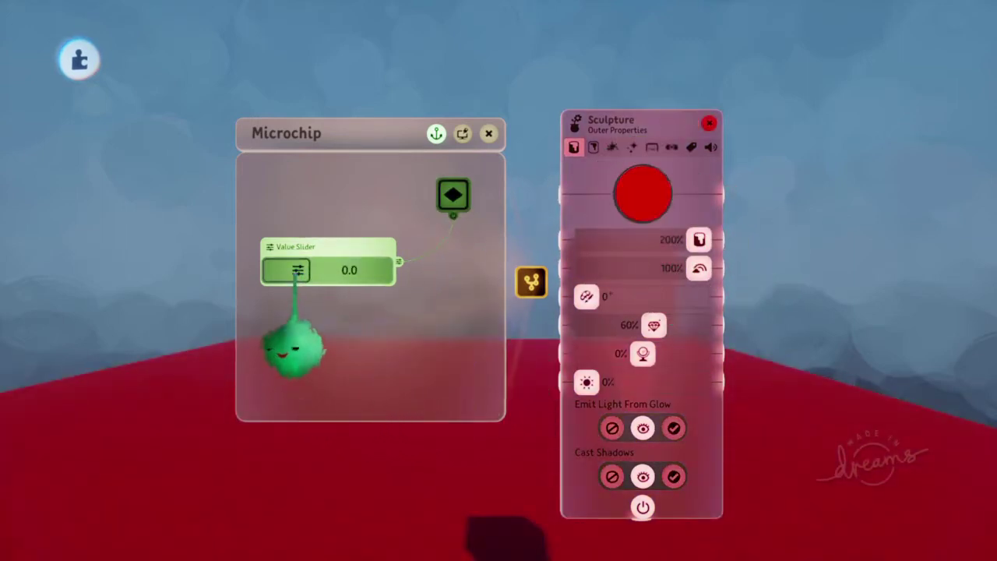
drag(303, 315, 344, 308)
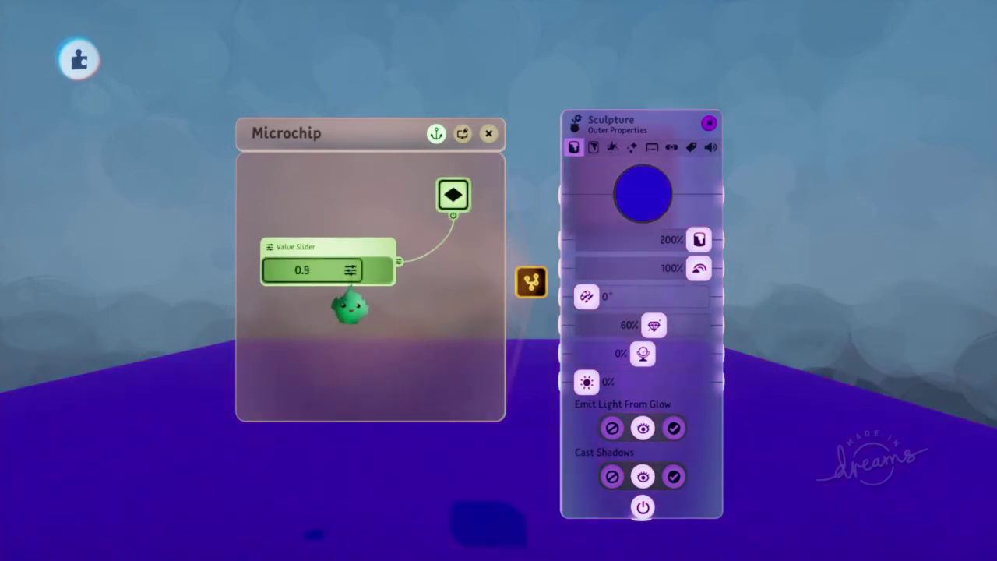
click(643, 195)
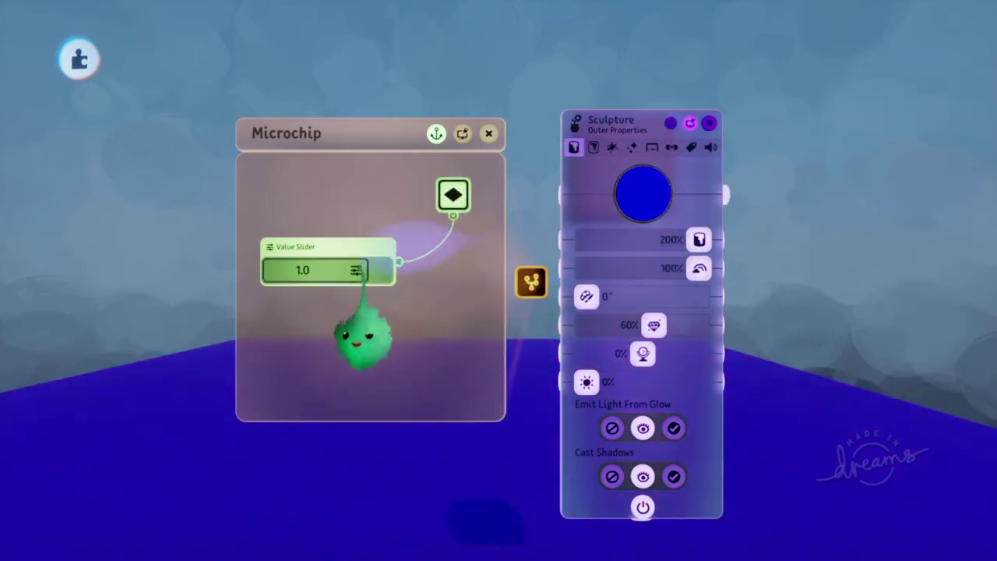
drag(355, 327, 338, 314)
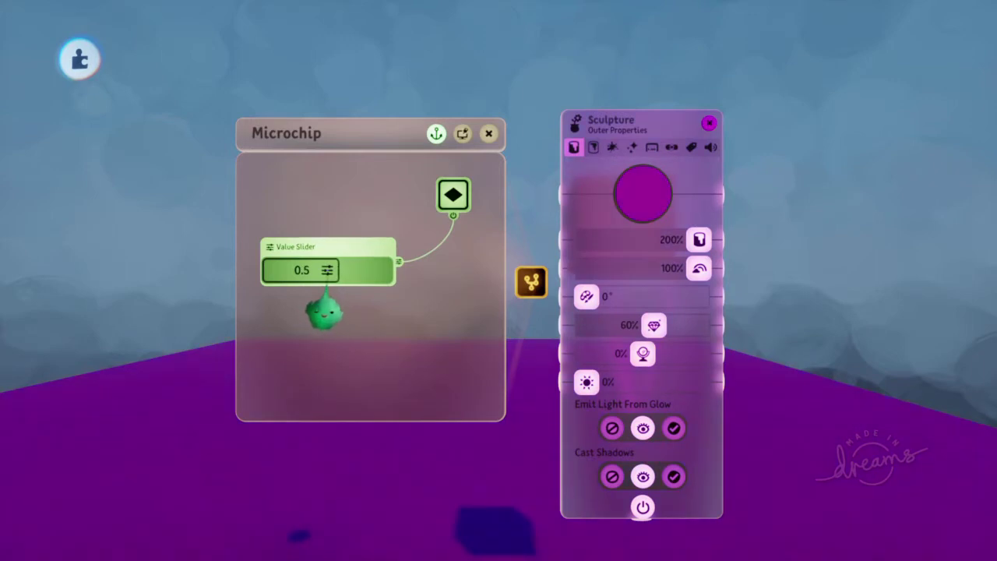
mouse_move(693, 272)
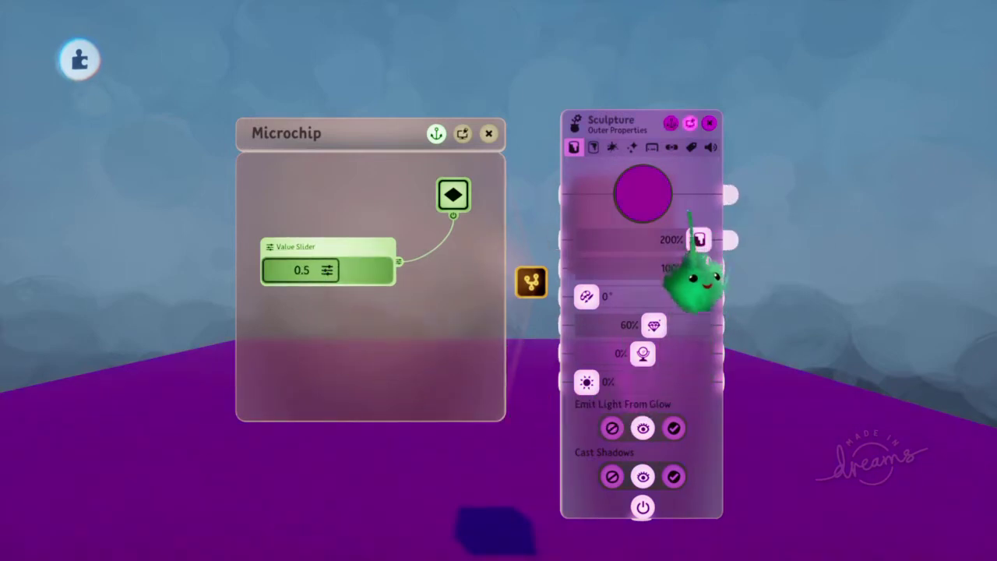
Preview the keyframe's blue tint, then sweep the slider from 0.0 past 1.0, settling at 0.7
click(454, 198)
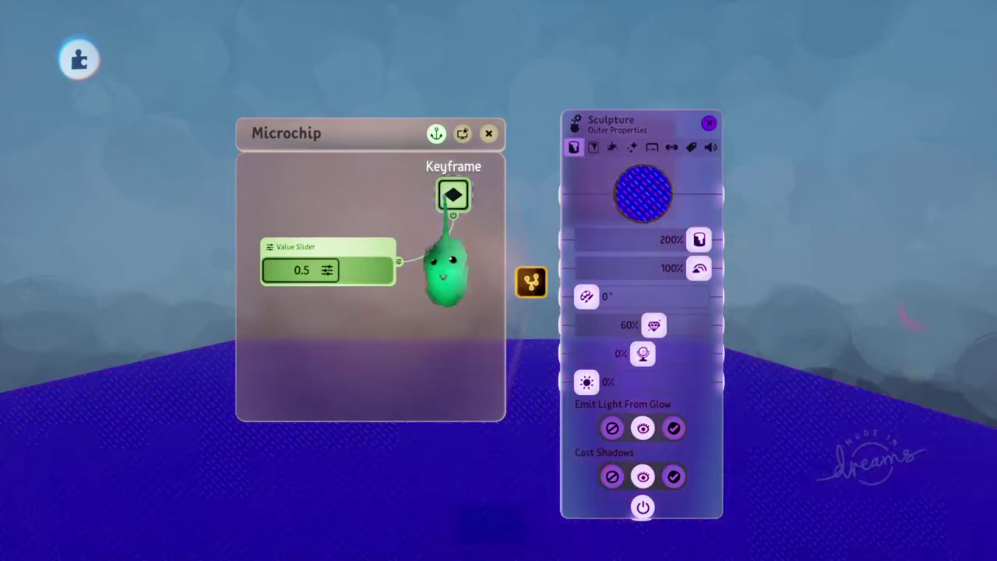
key(Escape)
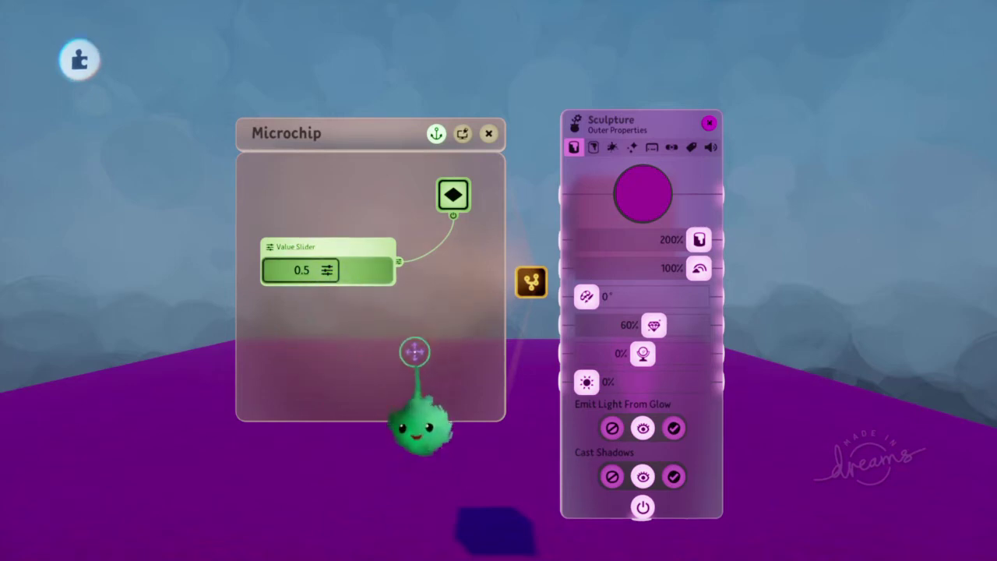
drag(321, 324, 334, 319)
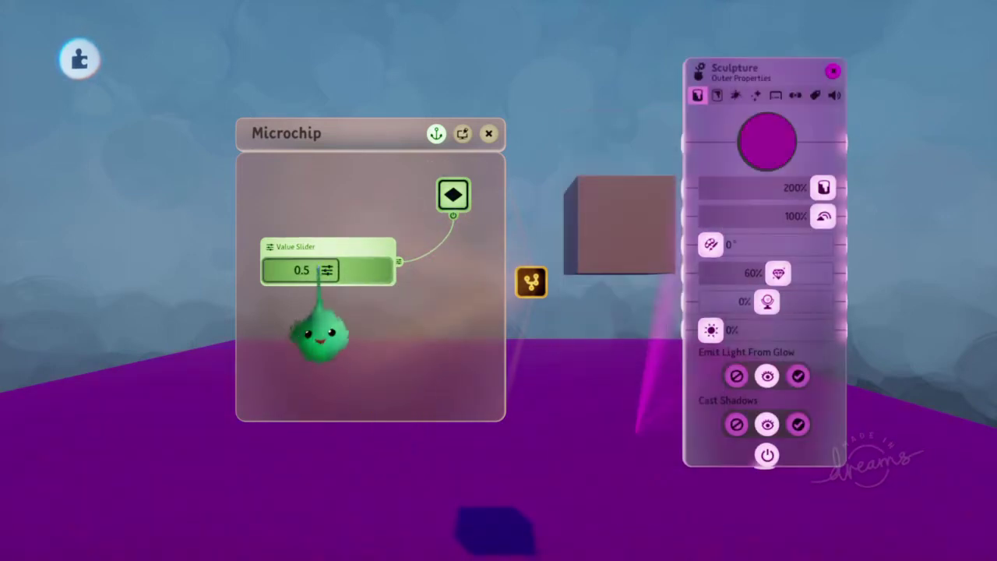
drag(318, 316, 310, 312)
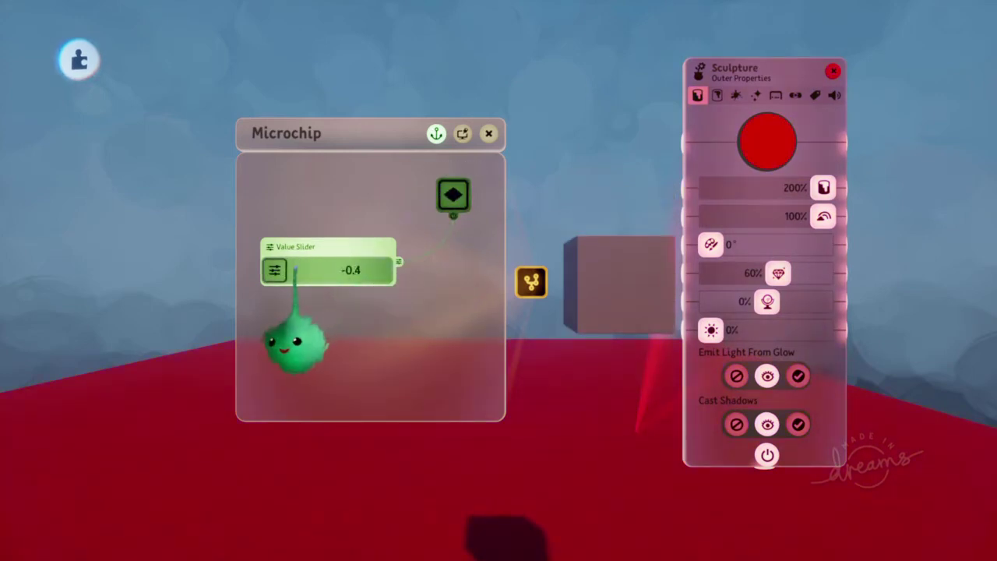
drag(353, 326, 411, 318)
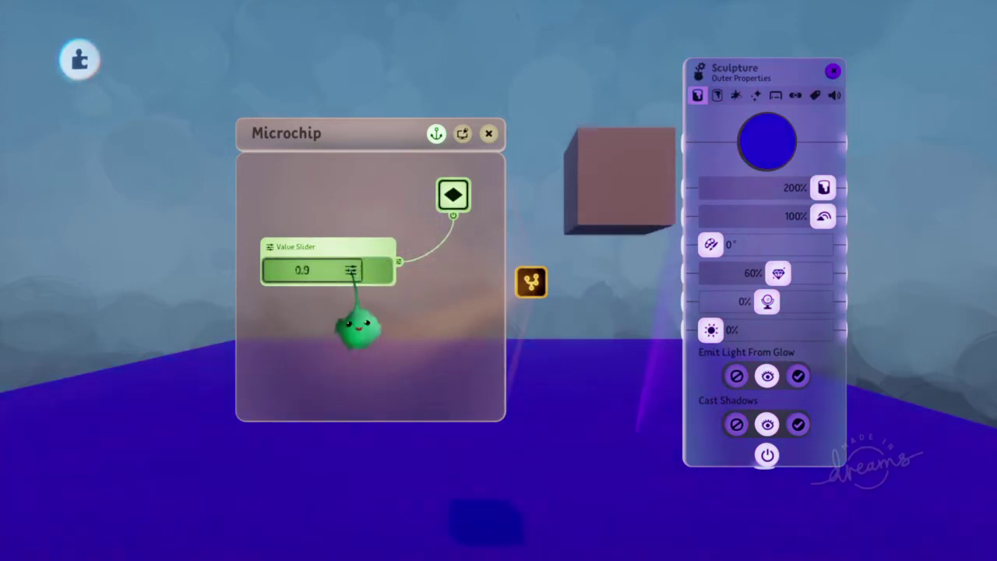
drag(357, 329, 351, 326)
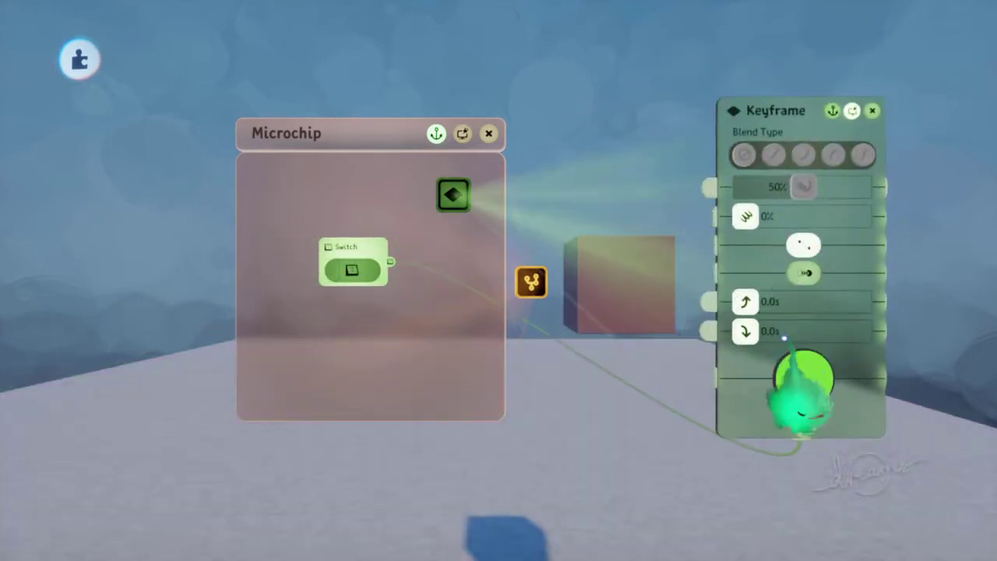
Stop keyframe preview, wire the Switch to the keyframe's power, and toggle it to test
click(802, 379)
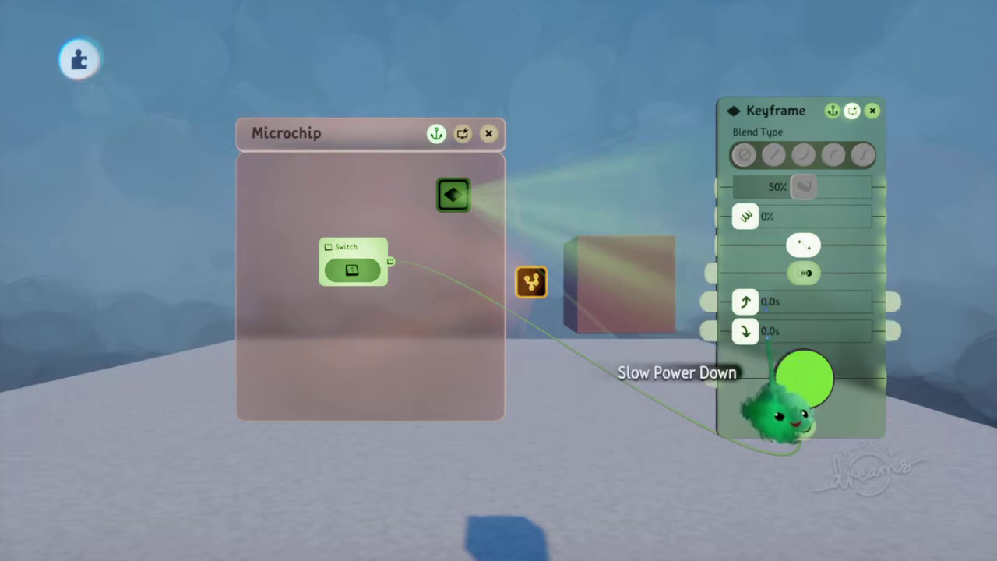
drag(783, 412, 420, 341)
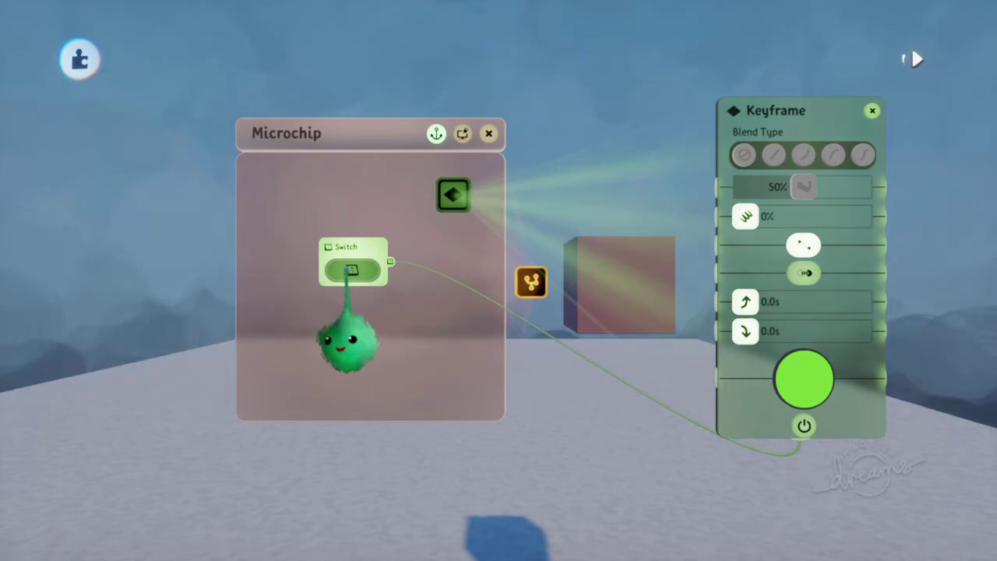
click(353, 269)
click(352, 269)
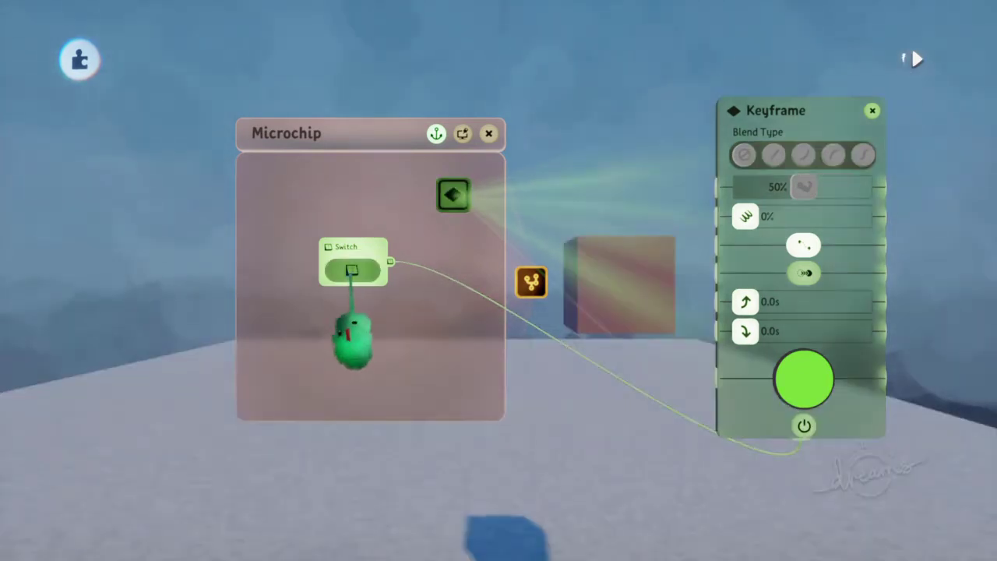
click(352, 270)
click(352, 270)
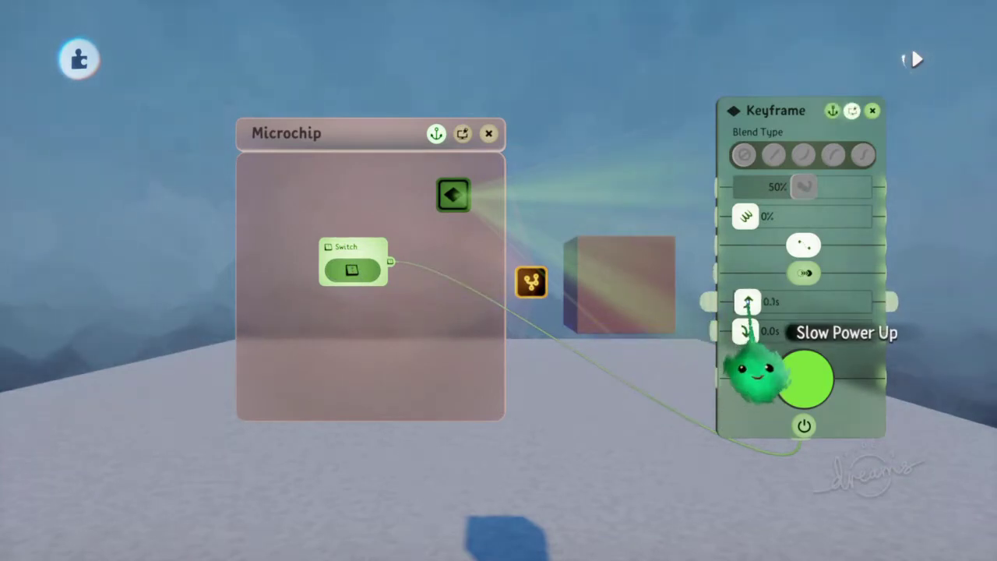
Set the keyframe's Slow Power Up to 1.0s and watch the slower blend
drag(745, 302, 761, 302)
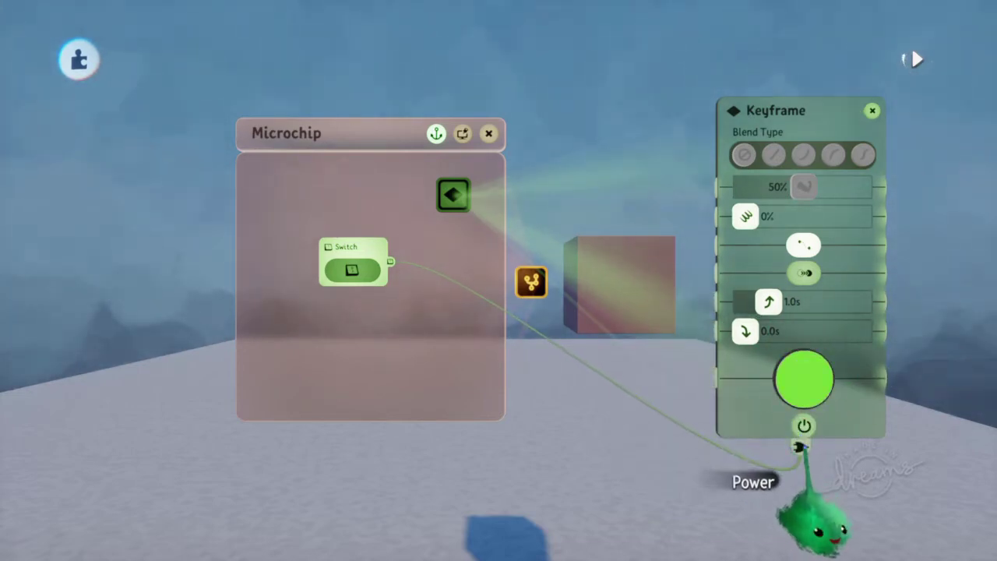
click(343, 271)
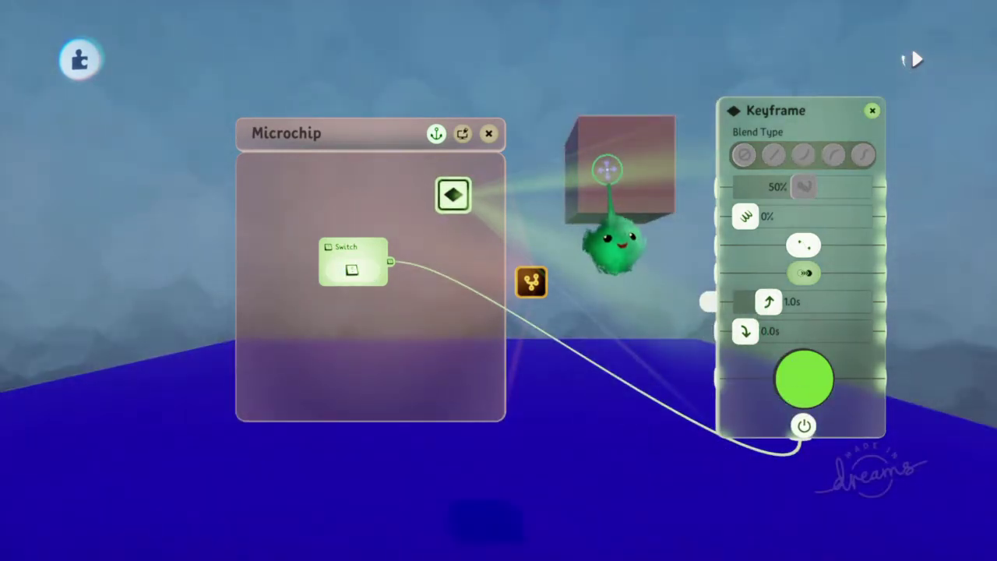
click(352, 262)
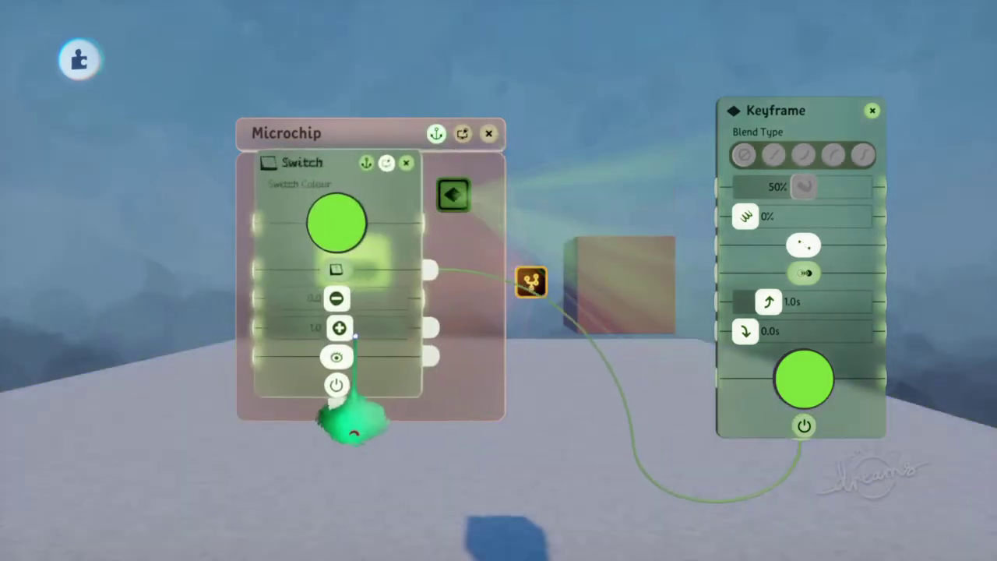
Lower the Switch's On Value to 0.5 and park its settings panel left of the microchip
drag(354, 335, 489, 336)
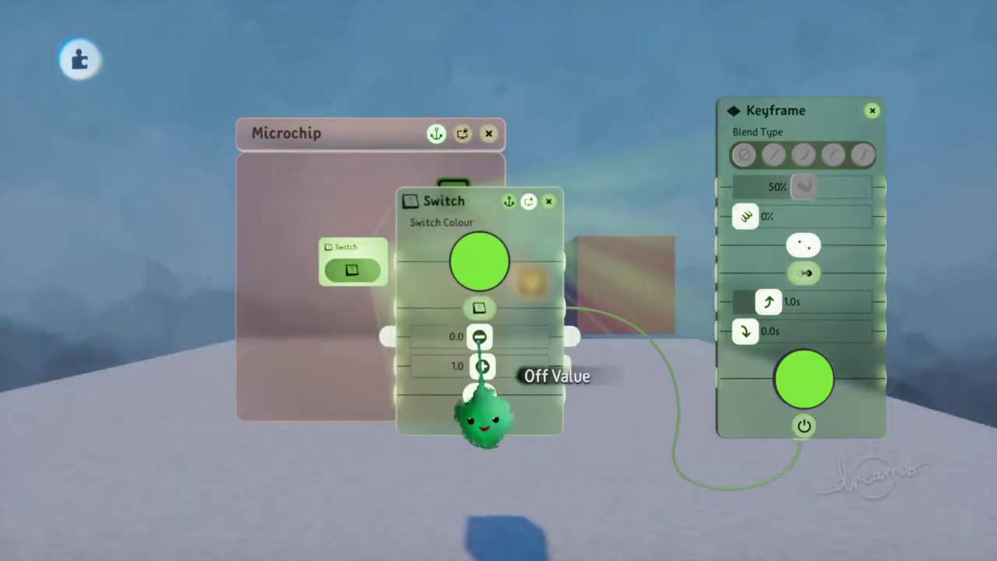
drag(487, 456, 485, 450)
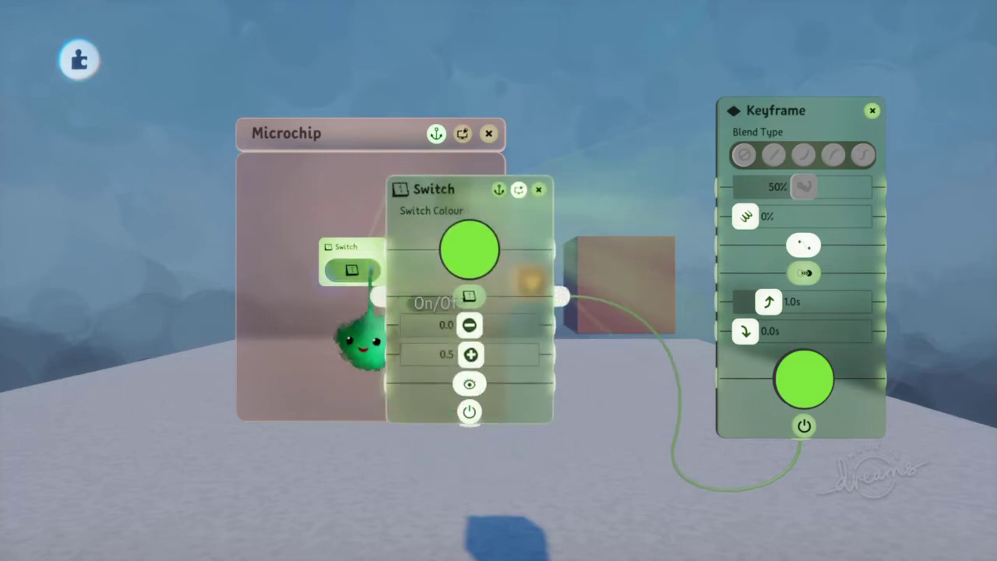
drag(356, 334, 211, 350)
drag(212, 279, 175, 281)
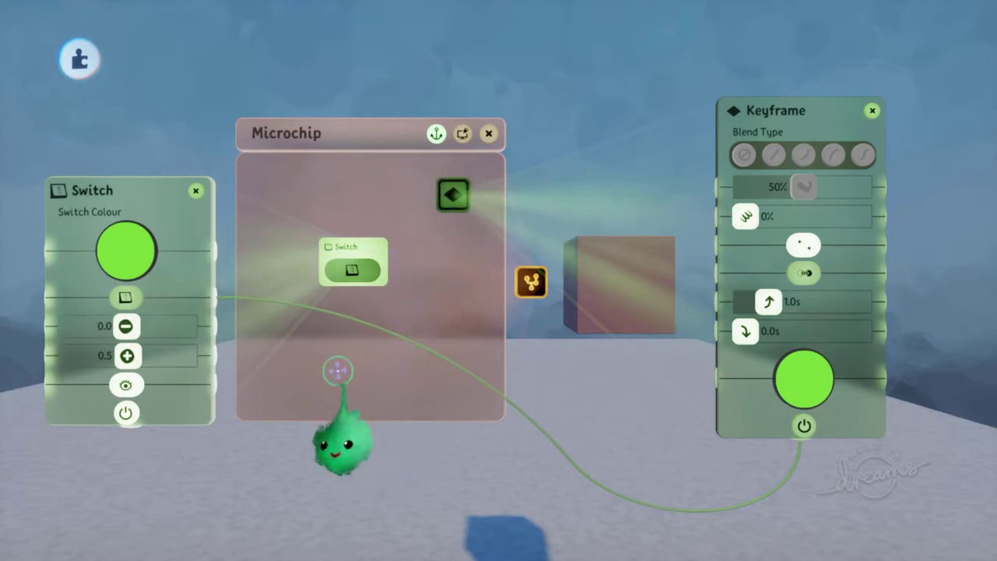
Set keyframe Slow Power Up to 0.0s and Slow Power Down to 1.0s, testing with the Switch
click(352, 270)
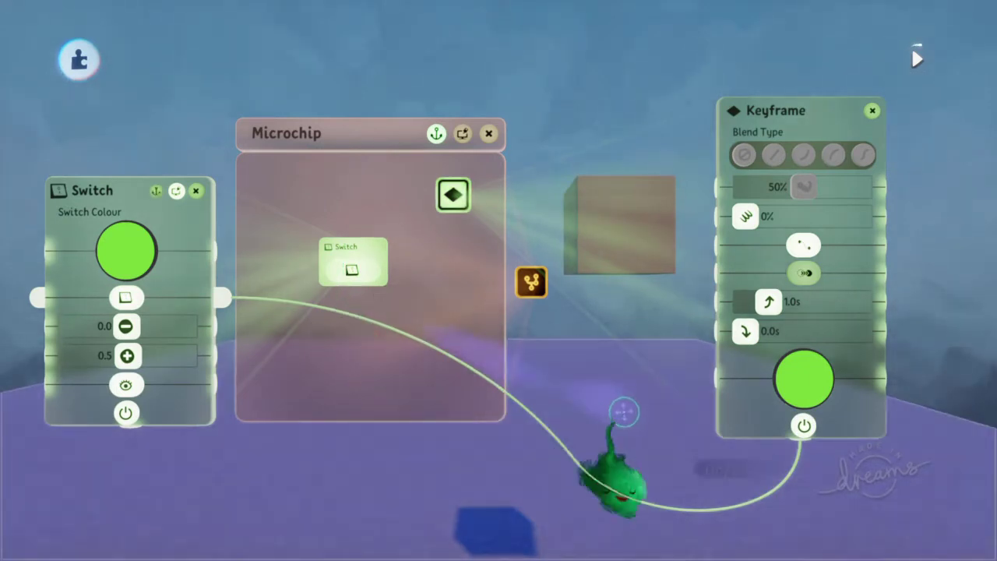
mouse_move(746, 331)
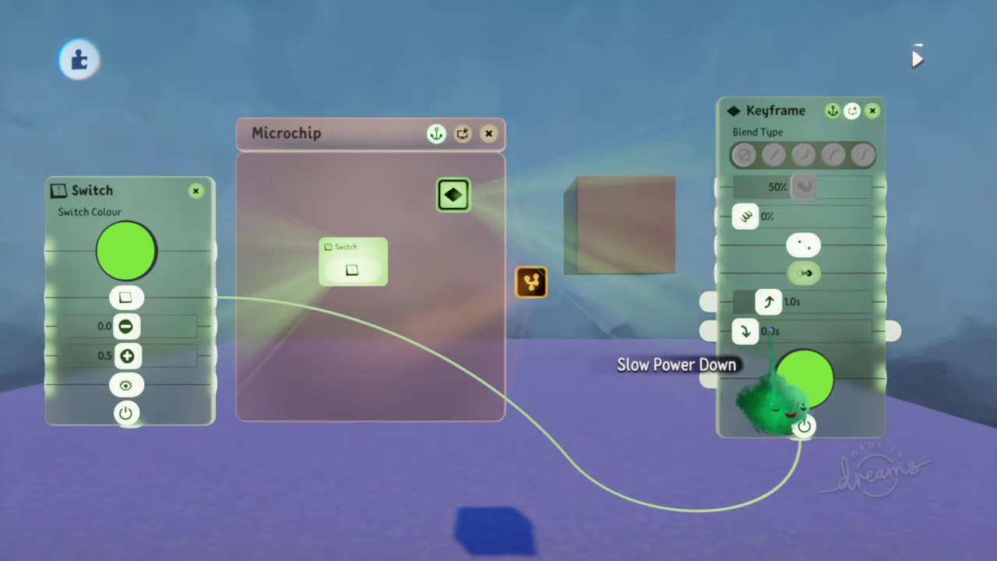
mouse_move(767, 302)
mouse_down()
mouse_move(746, 303)
mouse_move(759, 332)
mouse_up()
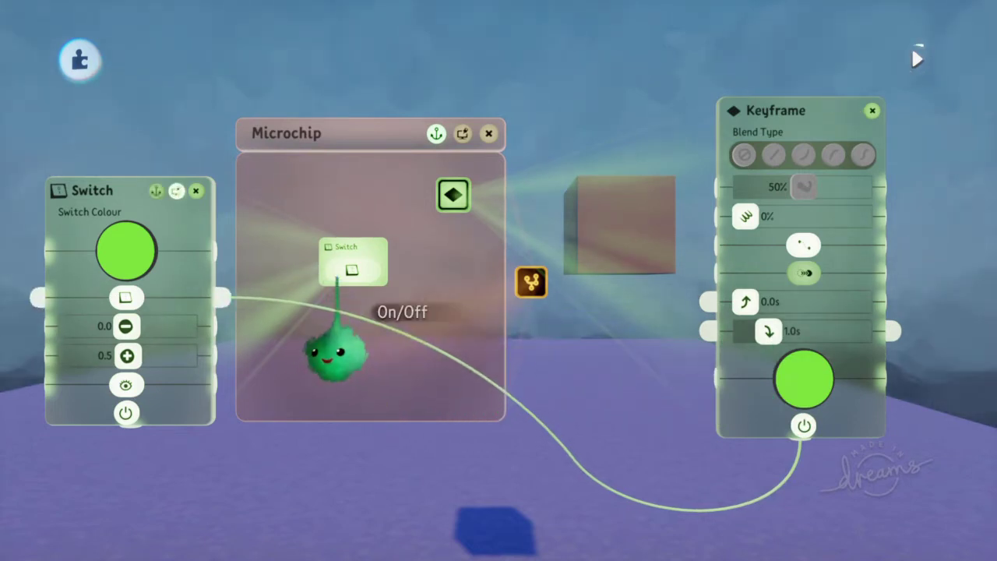
click(351, 269)
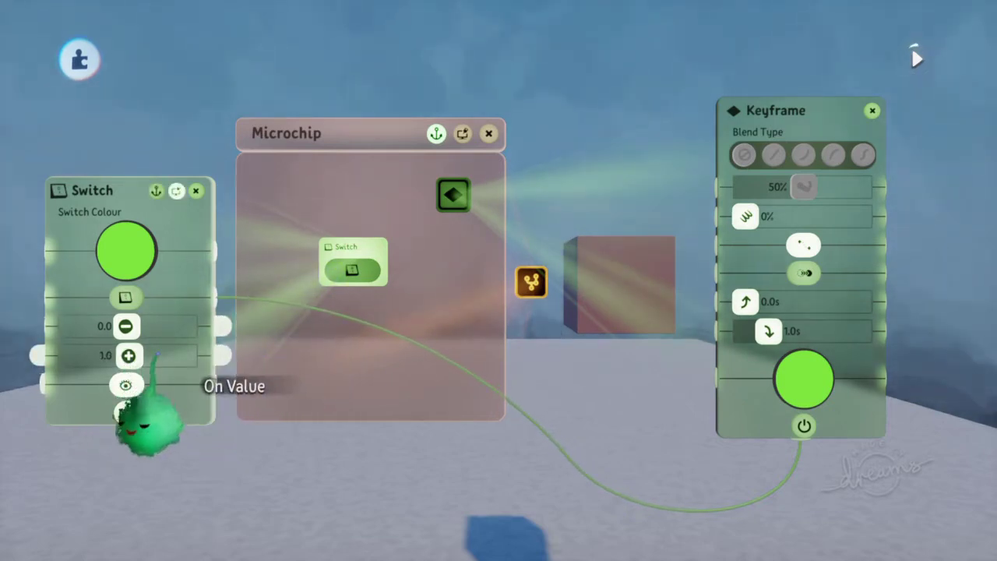
Close the Switch settings and toggle the Switch to test the current blend
key(Escape)
click(351, 269)
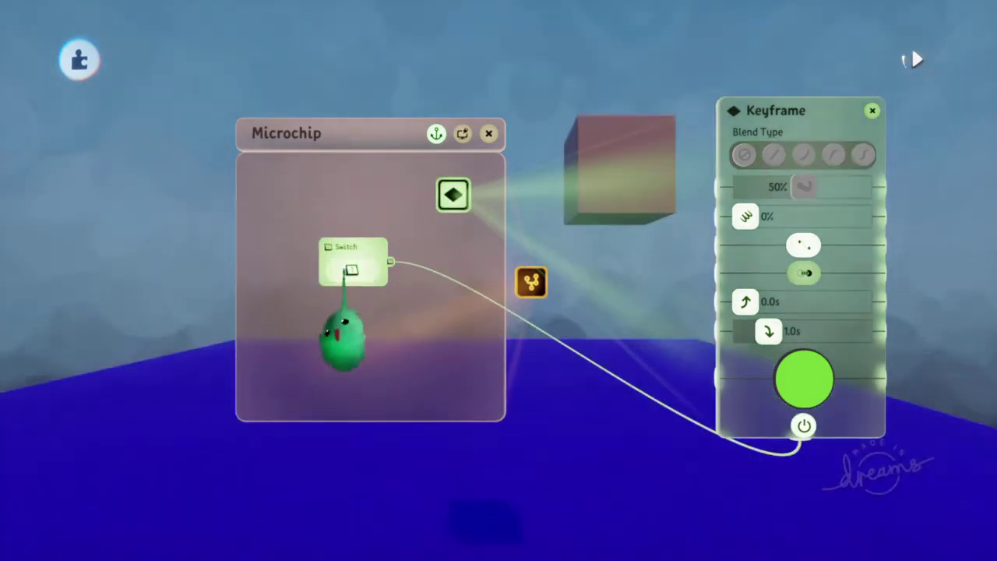
click(352, 269)
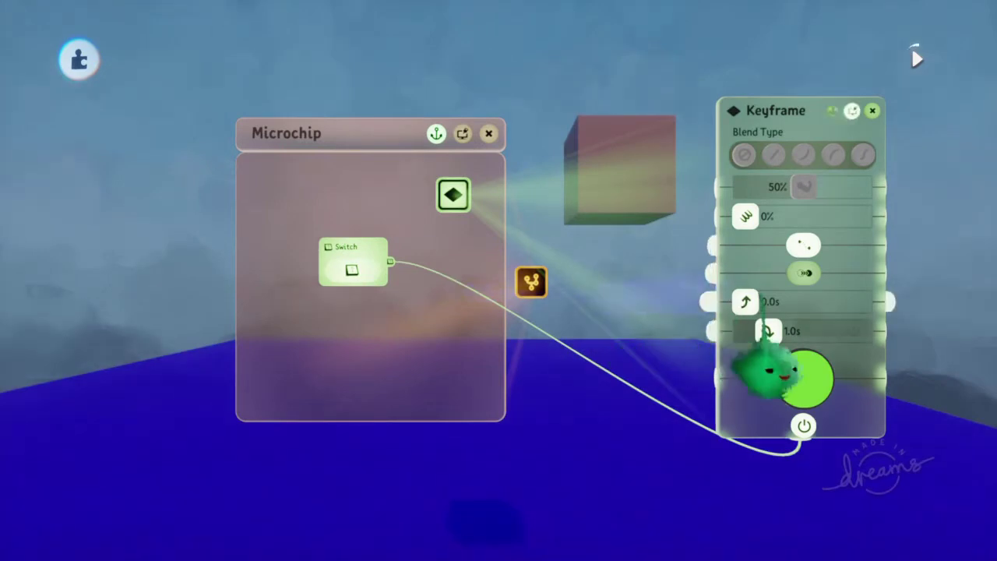
drag(352, 270, 343, 354)
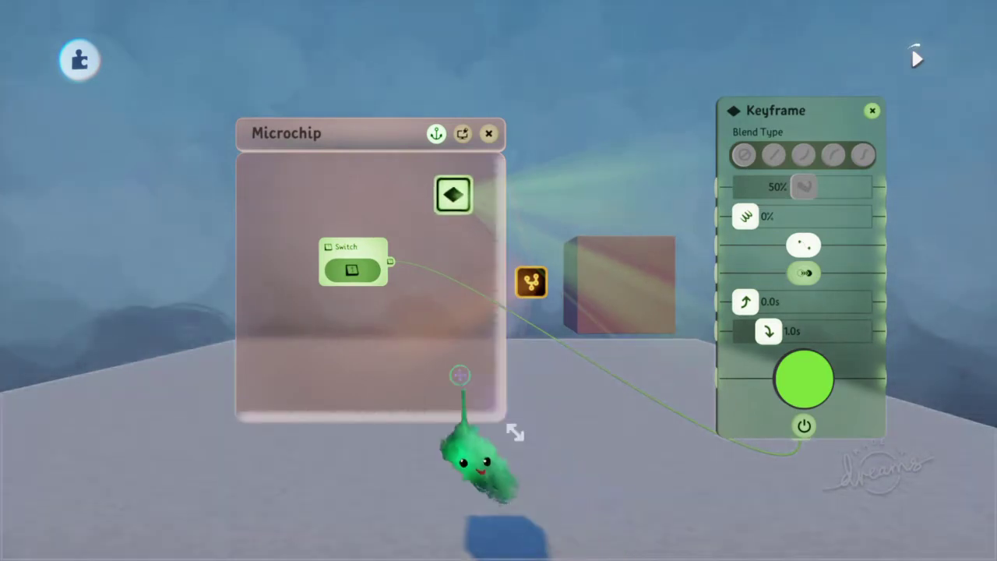
click(351, 270)
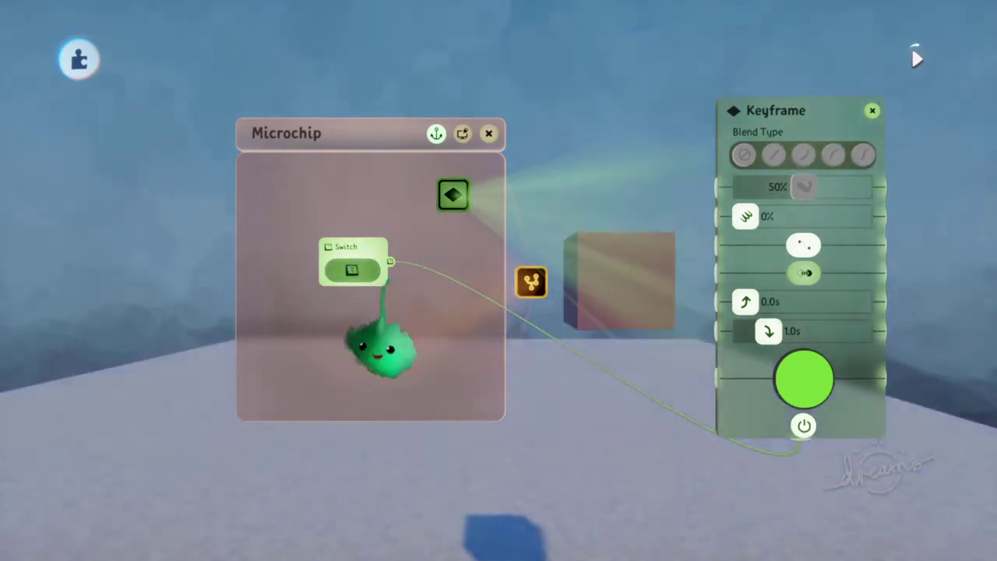
Lengthen the keyframe fade-in to 2.5s and toggle the Switch to watch it fade in and out
drag(767, 380, 803, 382)
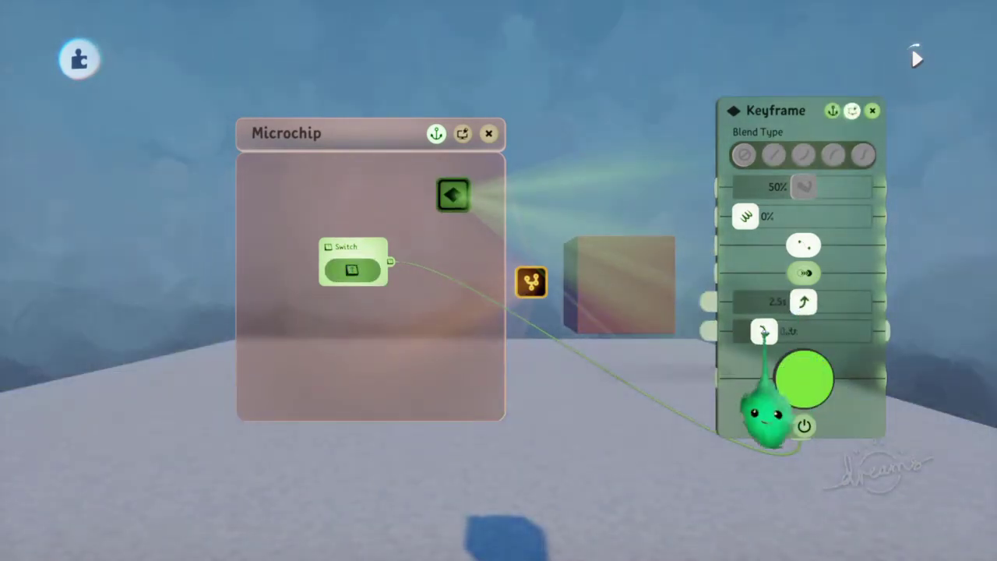
click(350, 269)
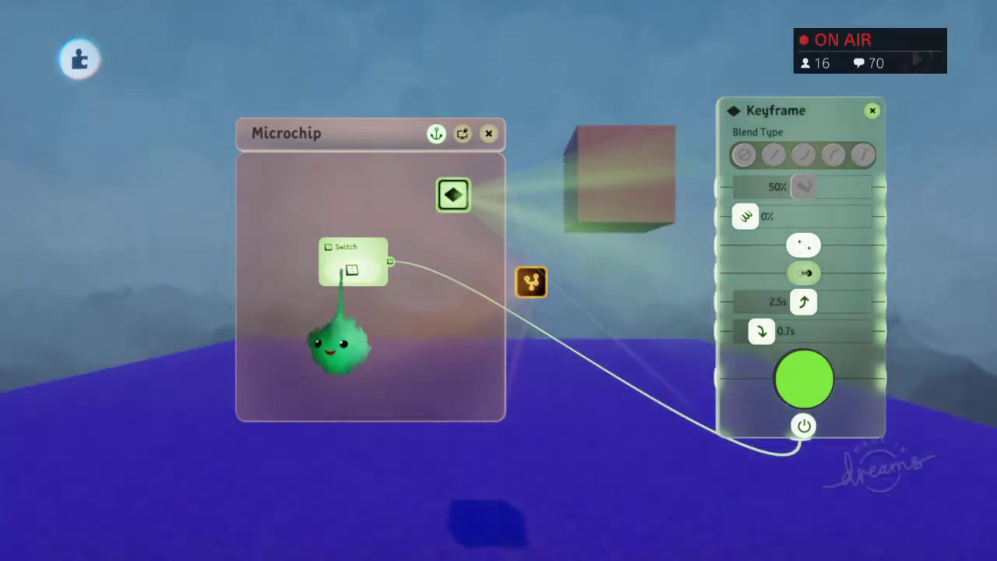
click(351, 269)
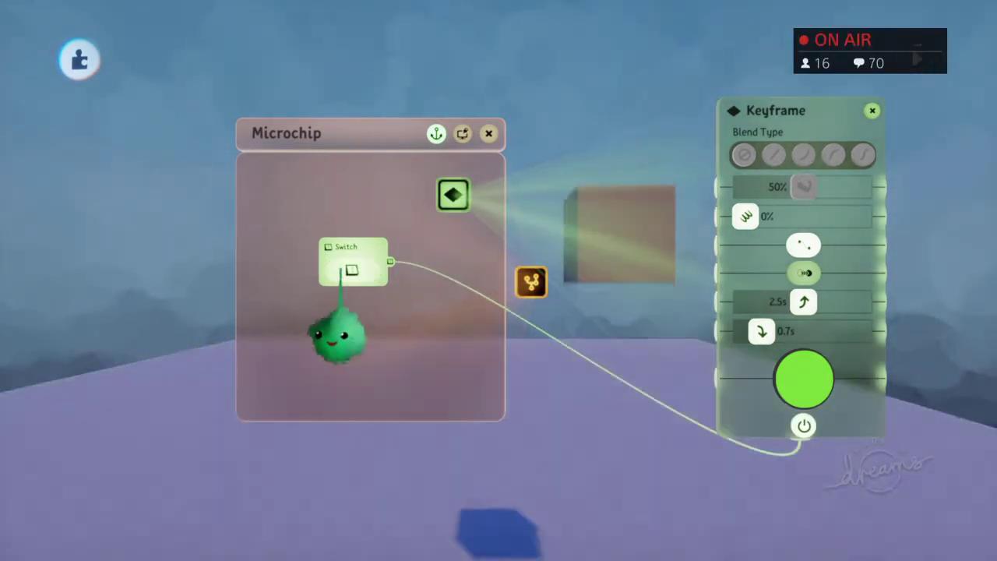
click(350, 269)
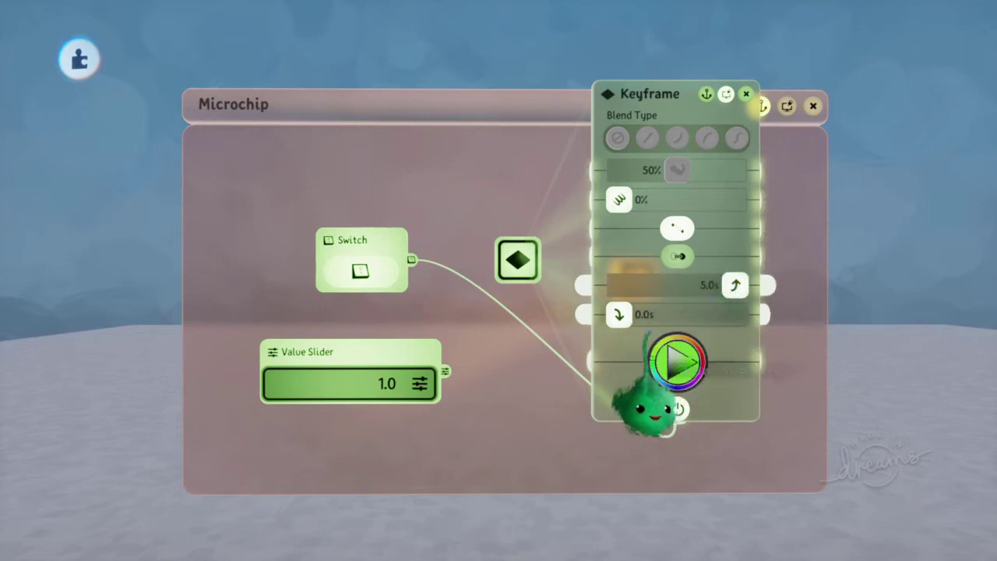
Add a Signal Manipulator fed by the Value Slider and set it to Remap Thresholds
key(Escape)
key(Tab)
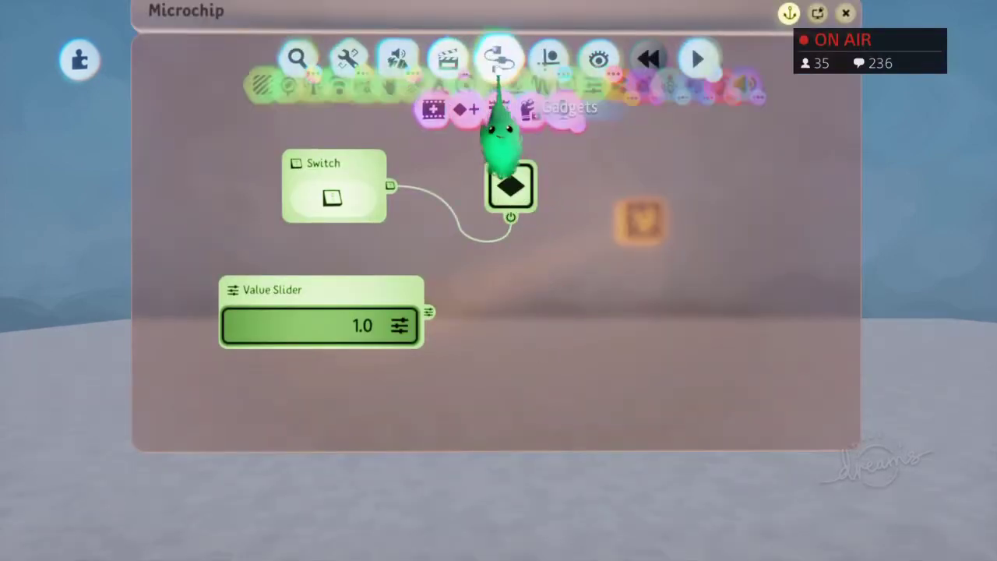
click(538, 109)
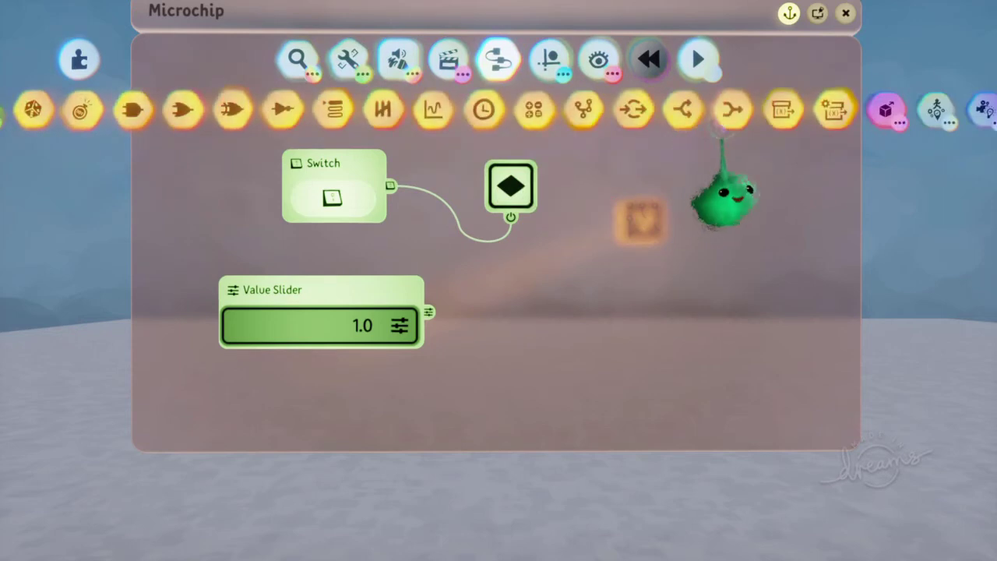
drag(721, 130, 510, 320)
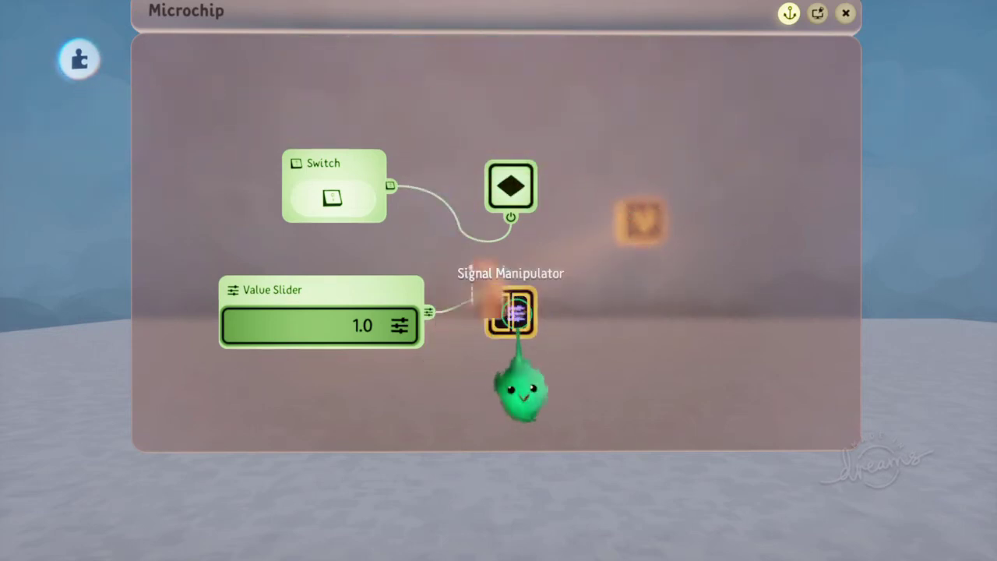
click(514, 312)
click(433, 159)
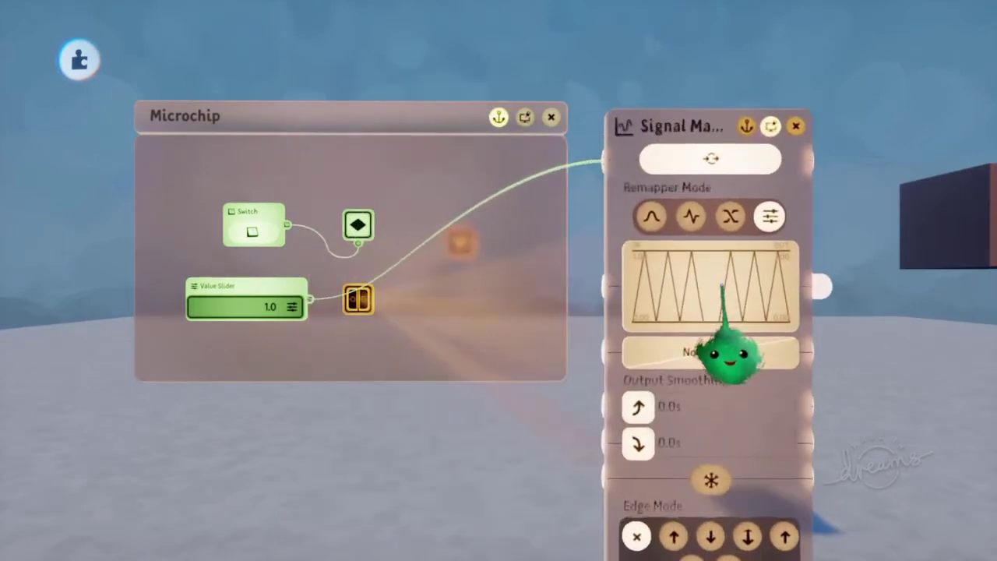
Reset the Value Slider to 0.0, turn the Switch on, and move the wire knot beside the keyframe
drag(342, 319, 357, 315)
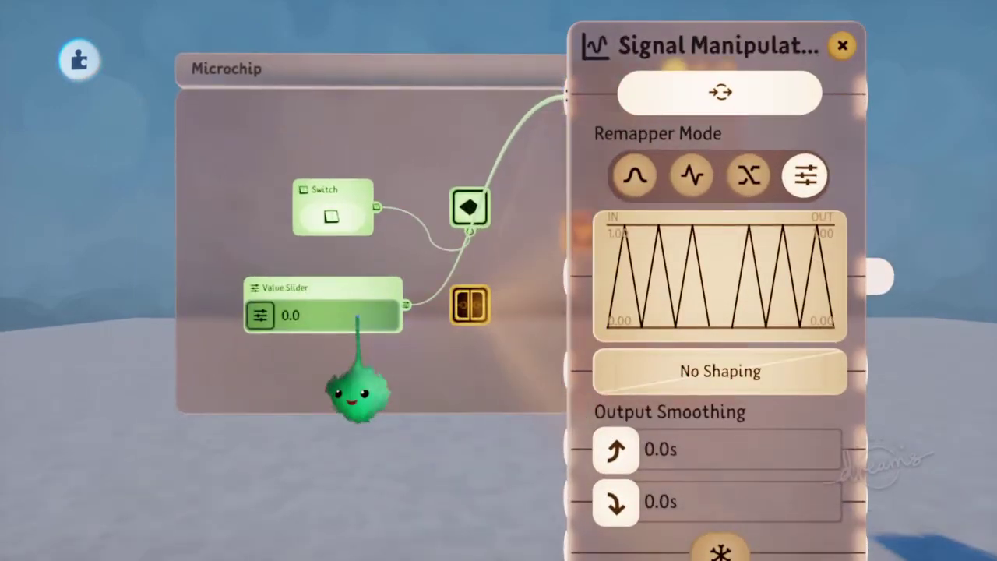
click(331, 222)
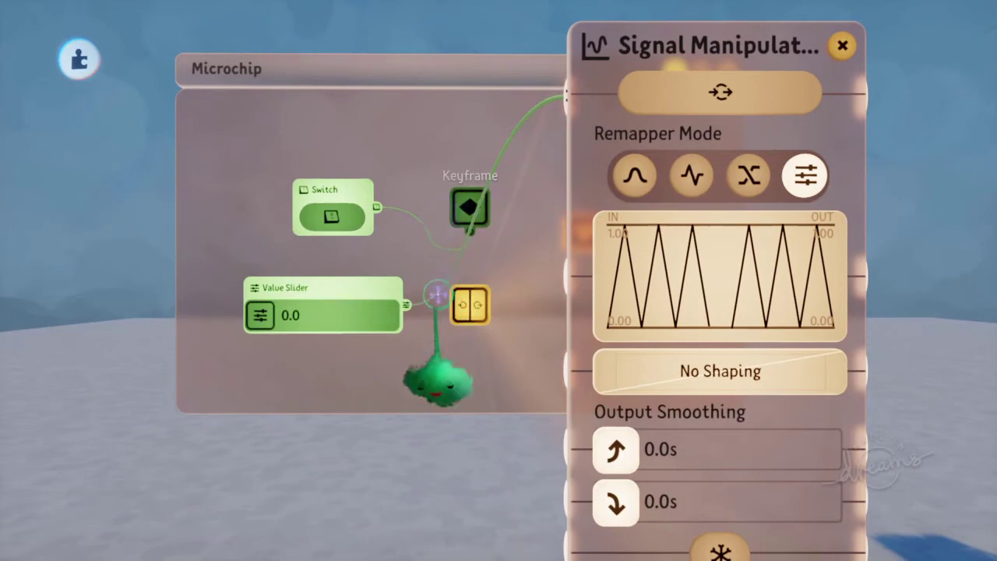
drag(438, 378, 390, 335)
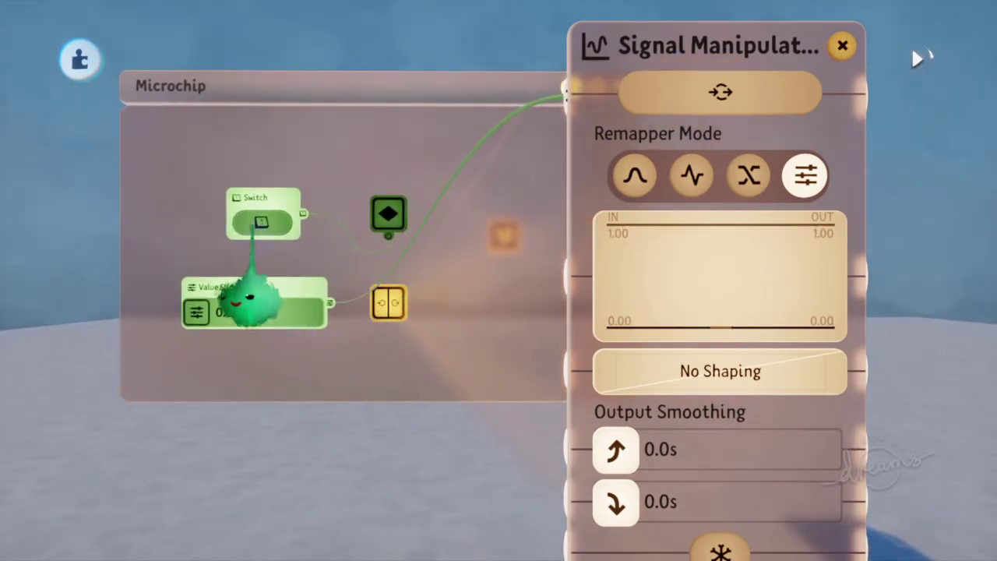
click(389, 234)
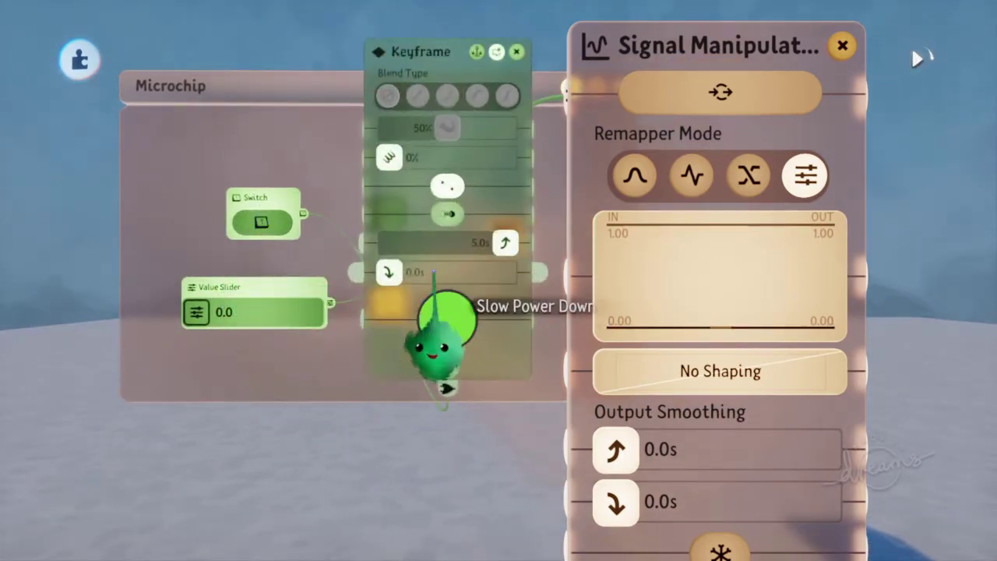
key(Escape)
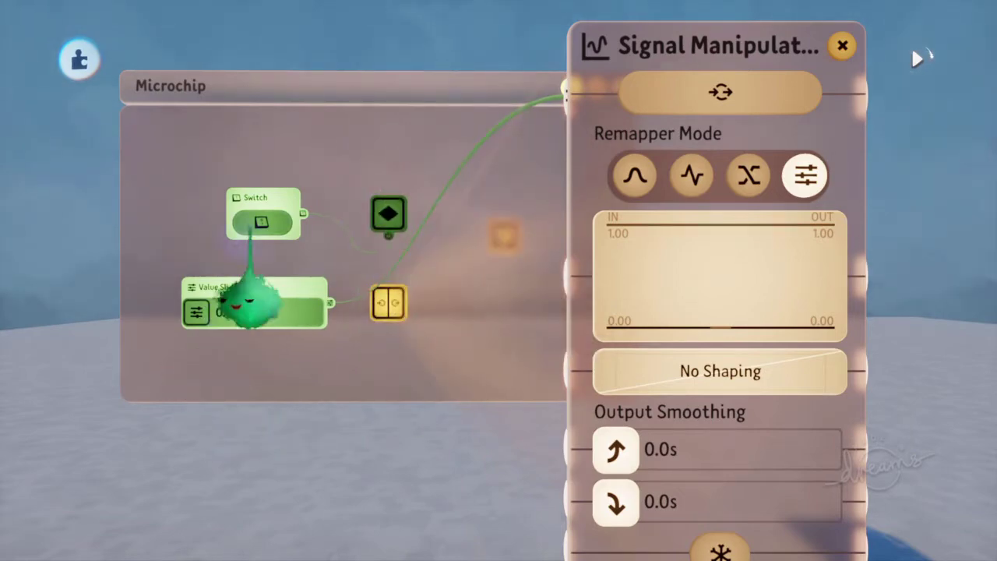
Turn the Switch off and shift the Signal Manipulator's remap thresholds on its curve
click(257, 224)
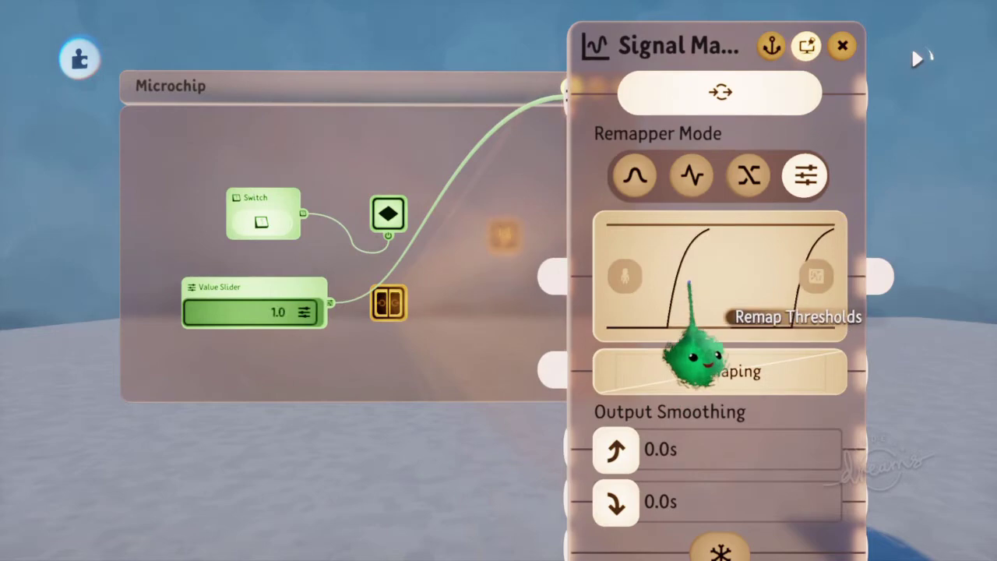
mouse_move(715, 253)
mouse_down()
mouse_move(699, 284)
mouse_move(697, 226)
mouse_up()
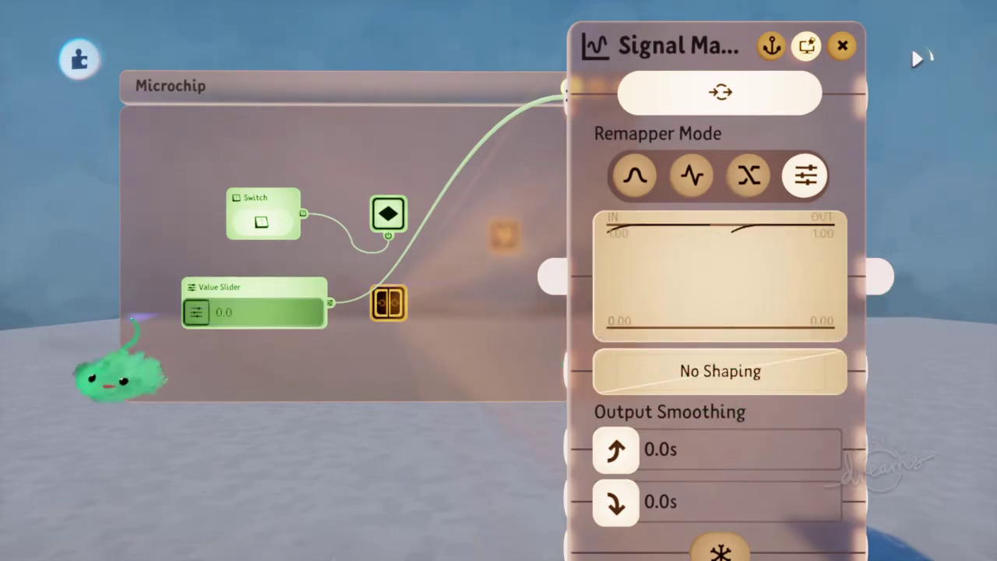
key(Escape)
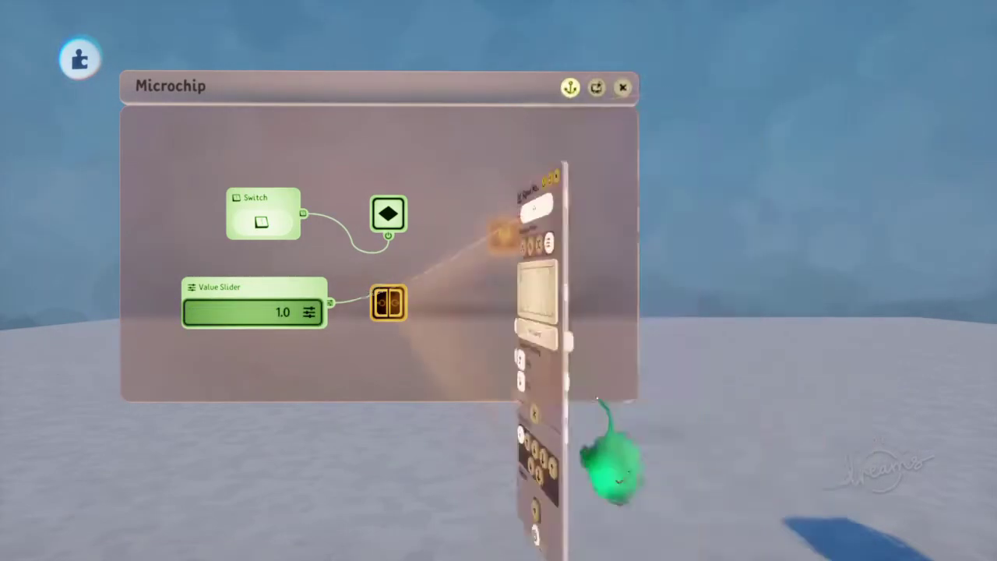
click(481, 238)
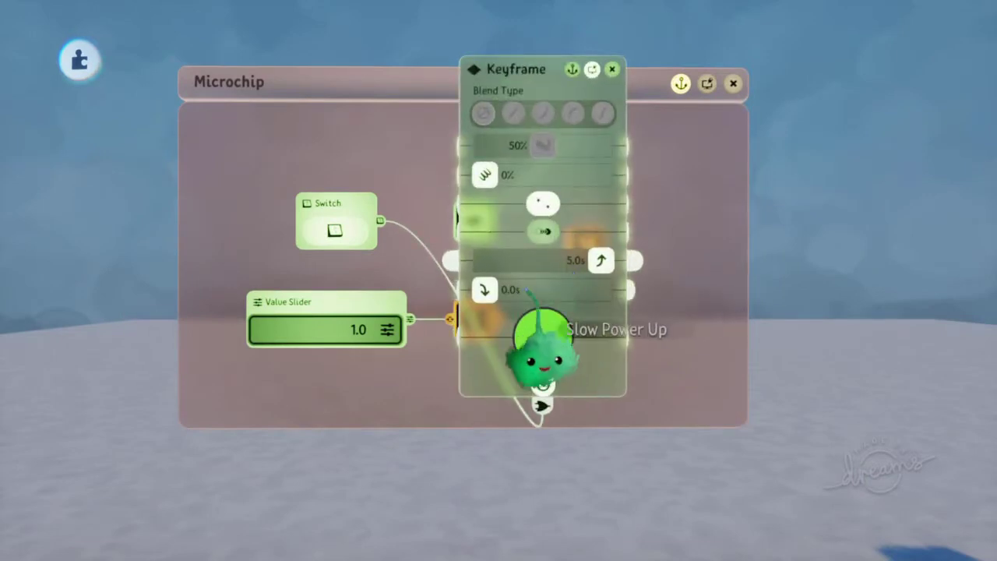
Give the Keyframe a 5.0s slow power down, then test the Signal Manipulator with the Switch
drag(492, 289, 645, 281)
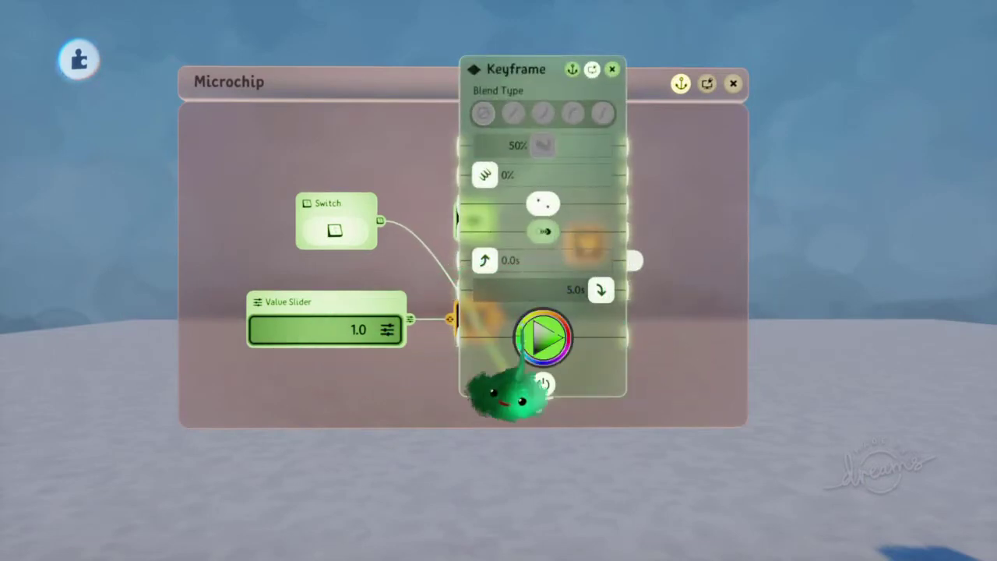
key(Escape)
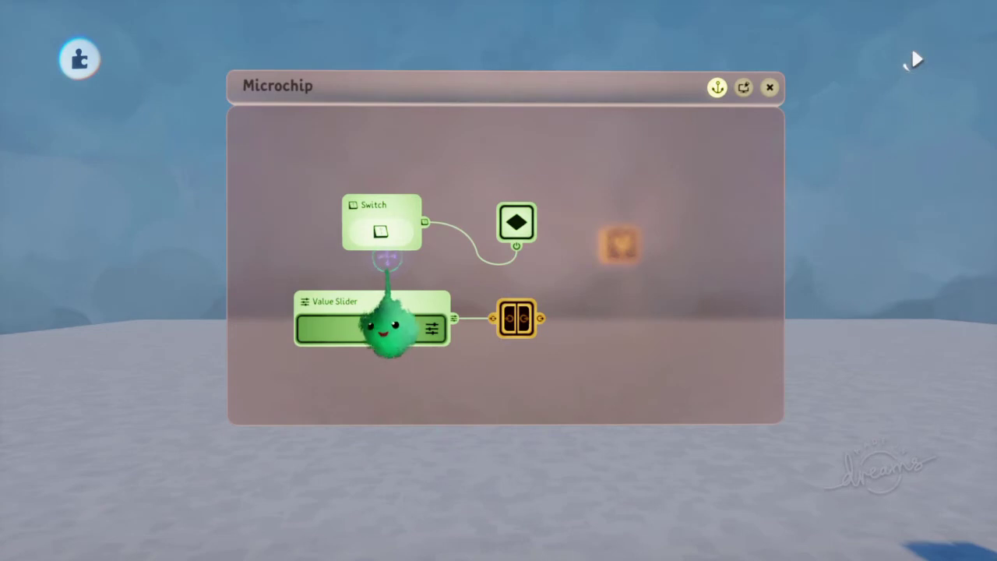
click(526, 352)
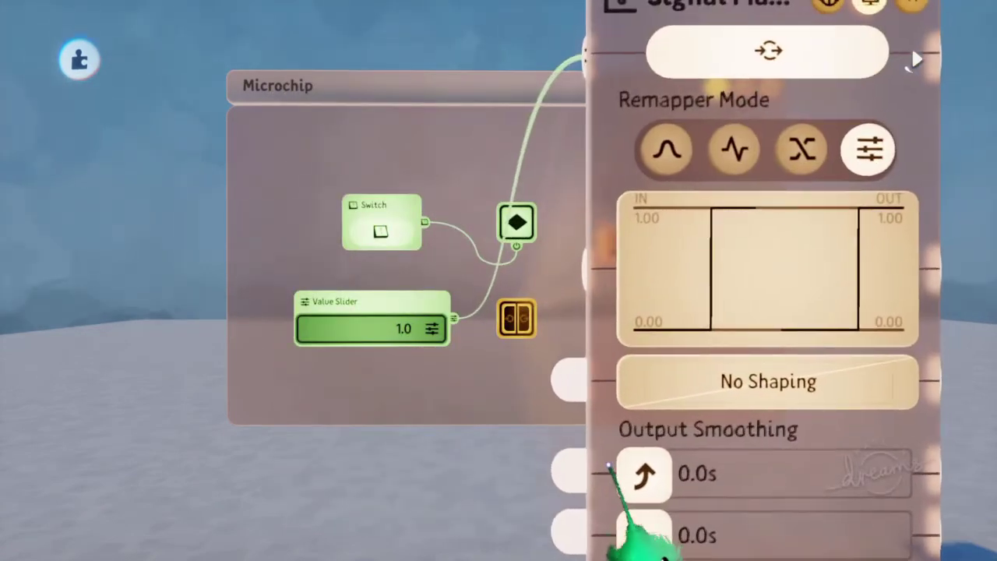
click(366, 232)
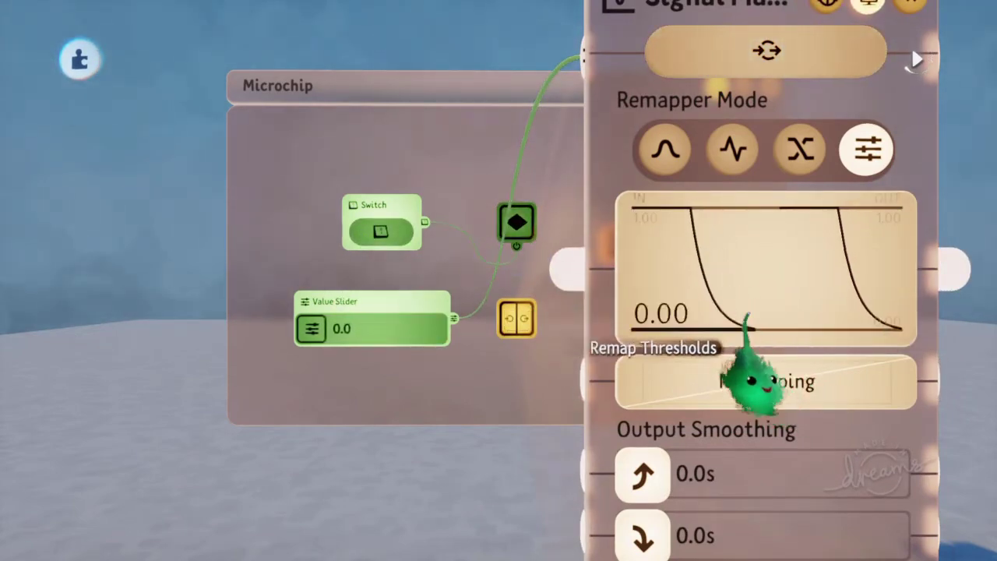
key(Escape)
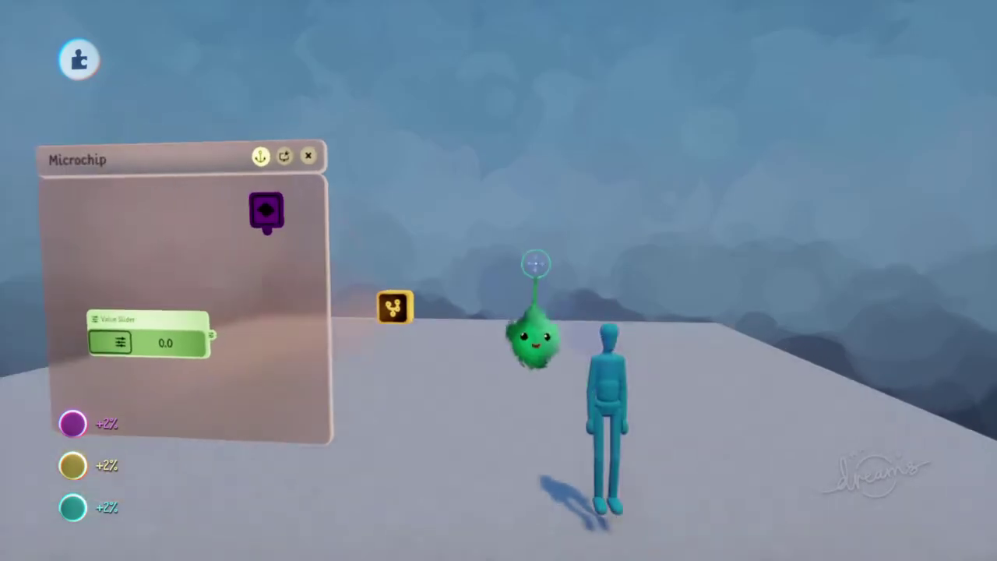
Play-test the scene, running the puppet forward, back and to the right, then pause
key(Escape)
click(361, 392)
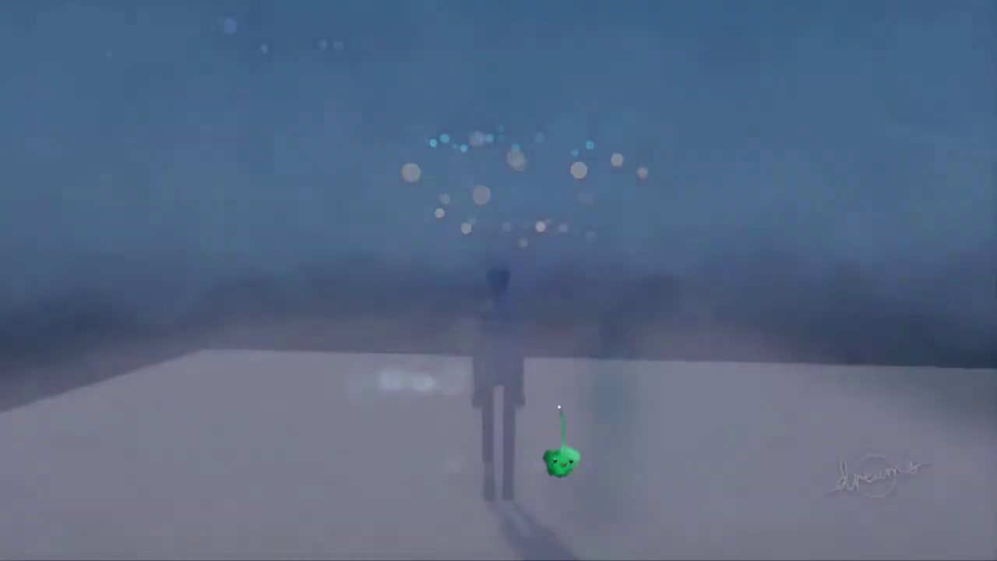
key(w)
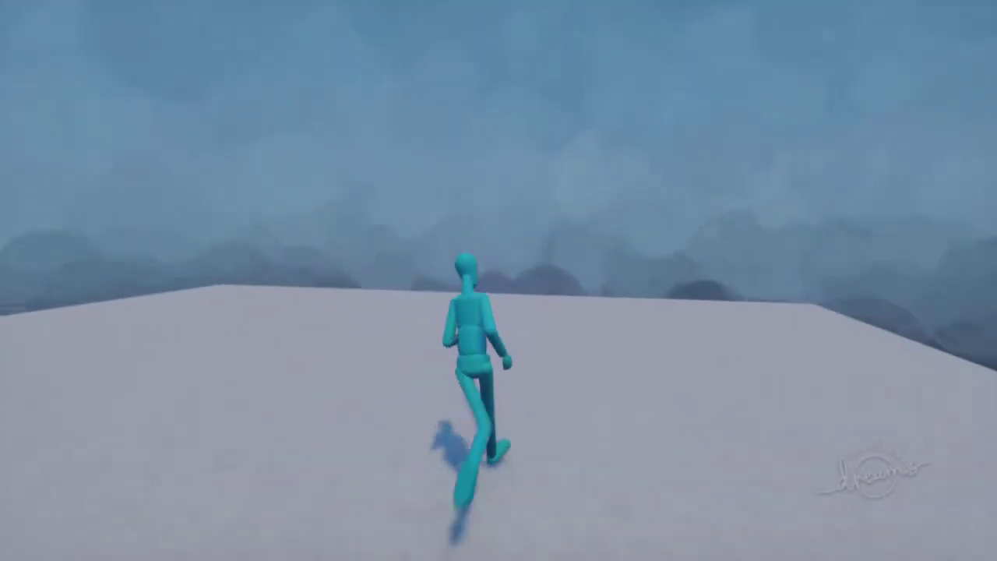
key(s)
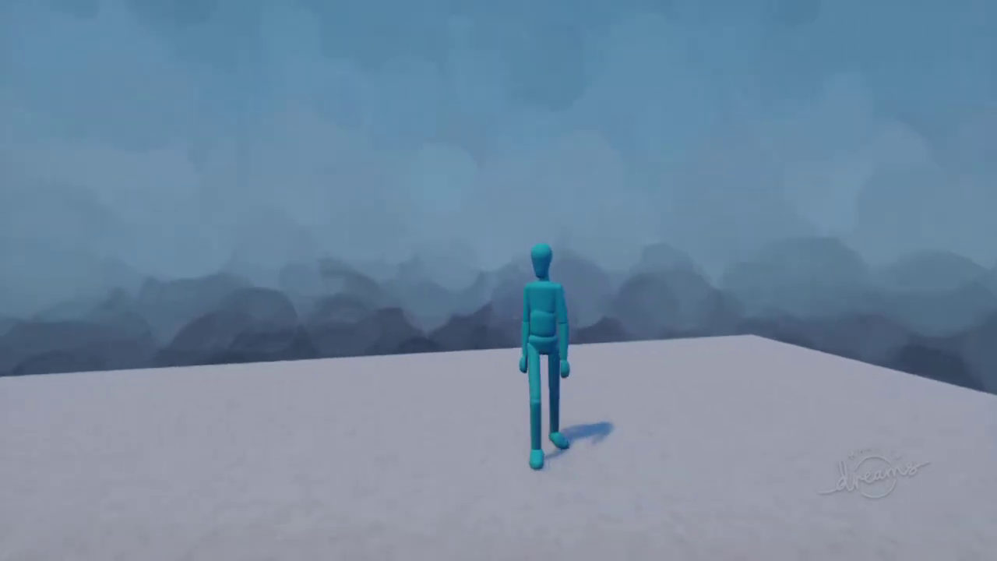
key(d)
key(Escape)
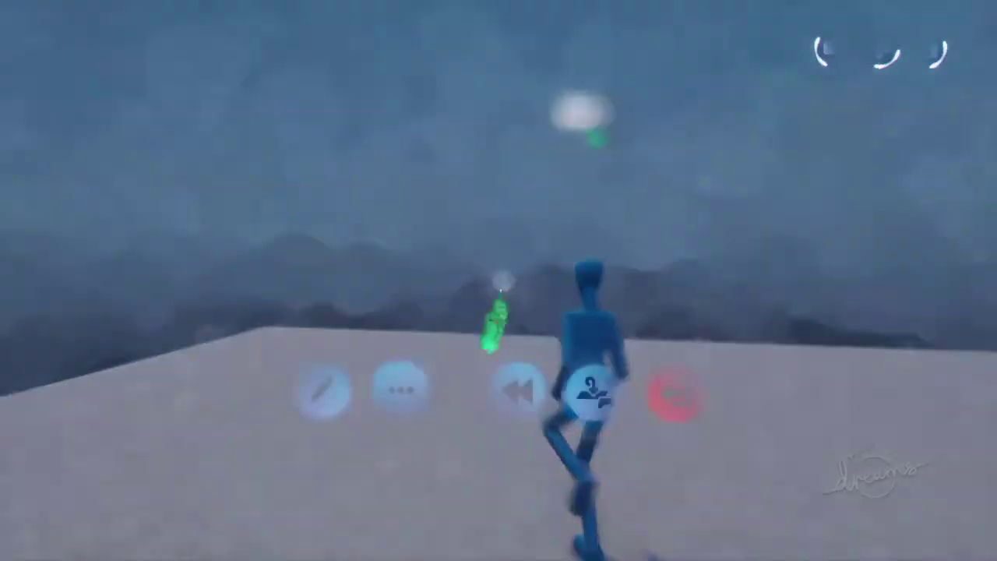
In edit mode, inspect the puppet's Poses microchip and stop the running-pose preview
click(321, 387)
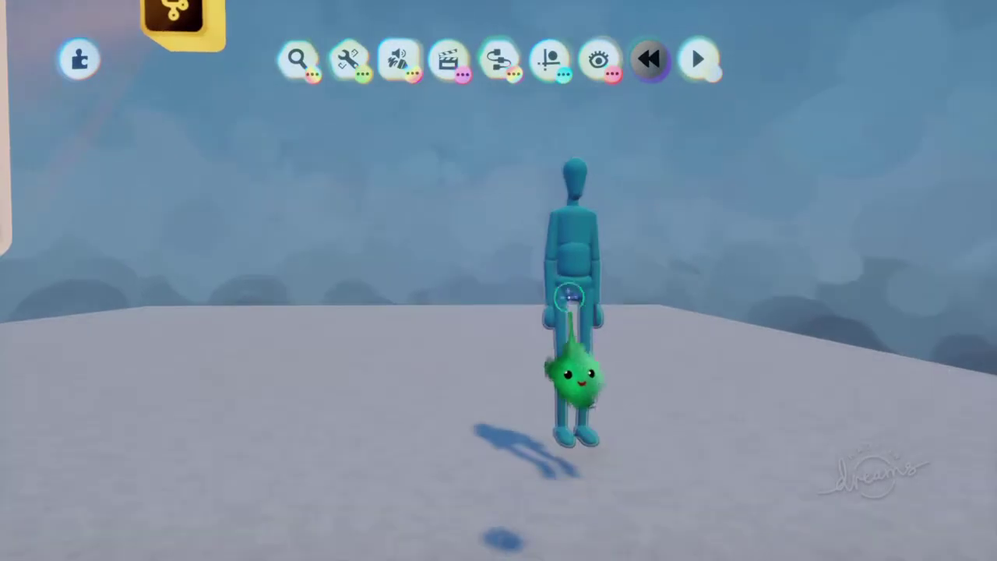
click(569, 366)
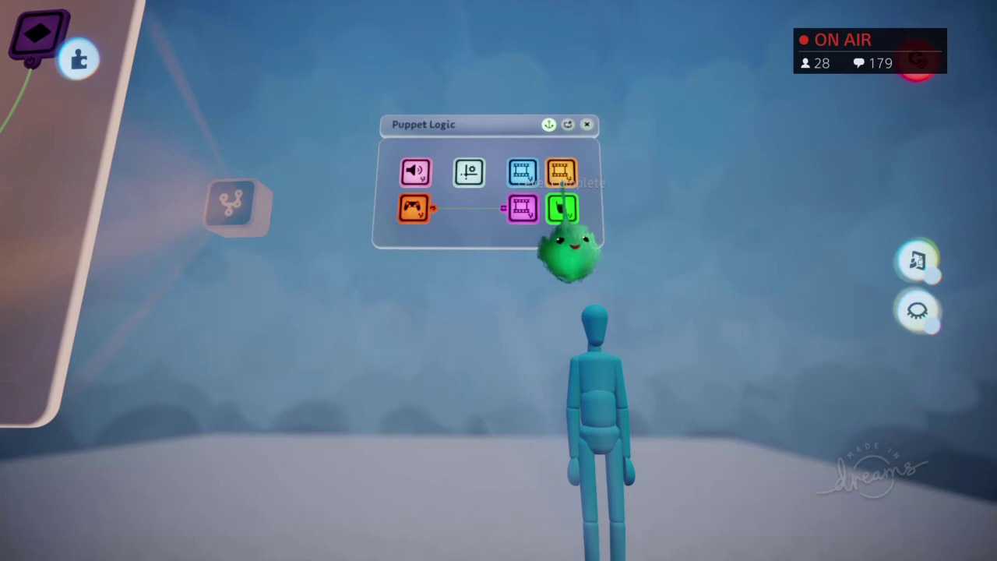
click(563, 206)
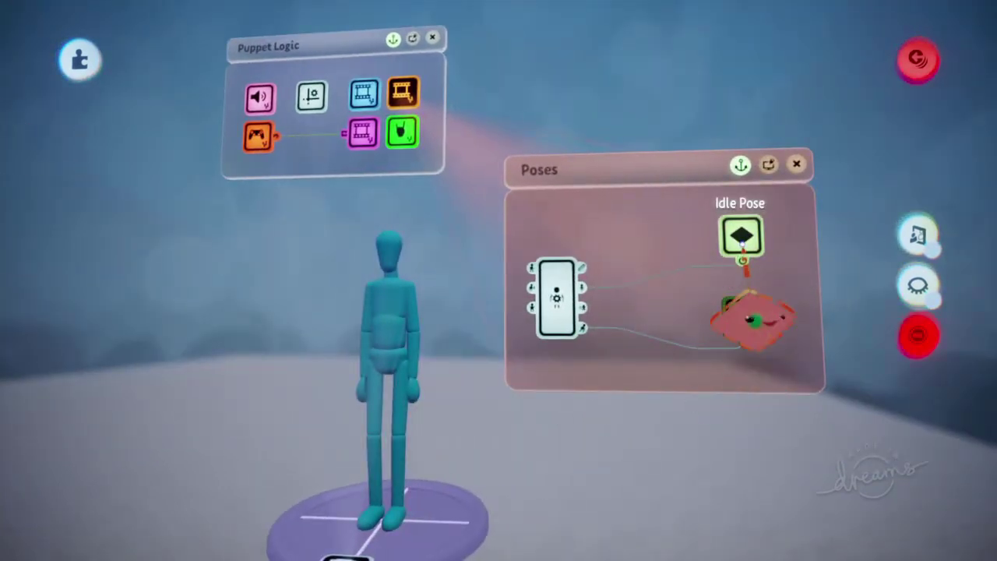
middle_drag(702, 345, 625, 388)
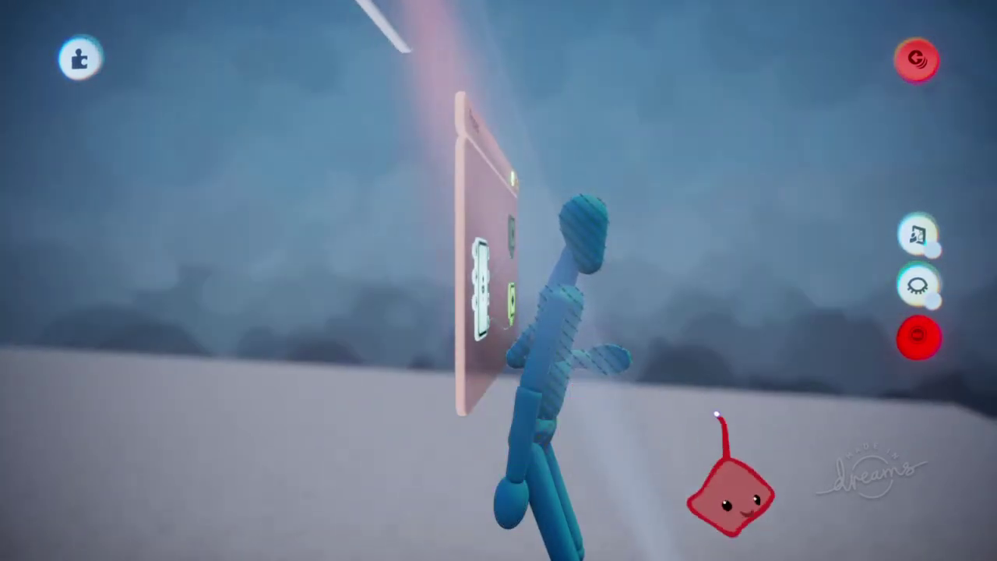
click(919, 337)
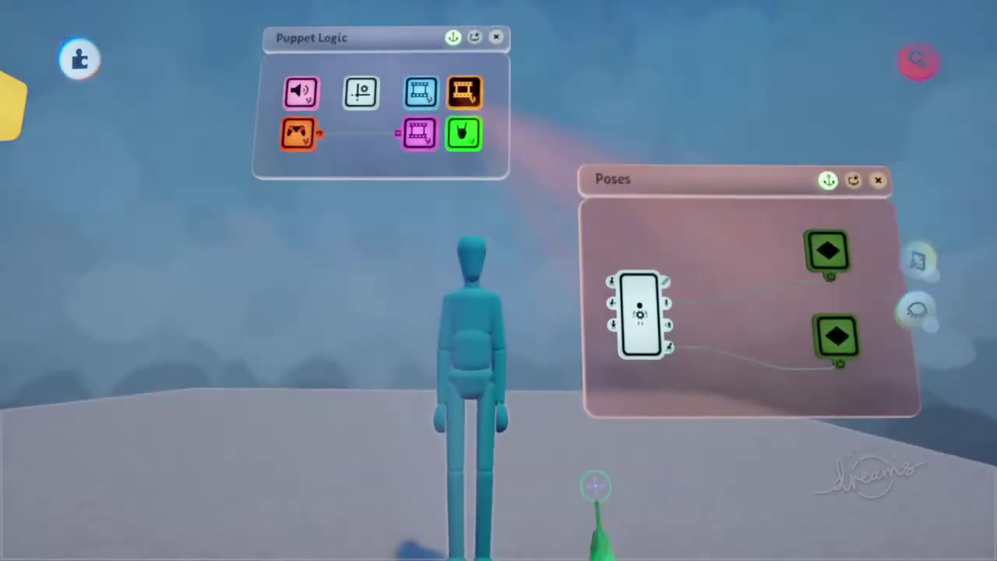
Play-test again, walking the puppet away and back, then return to edit mode
key(Escape)
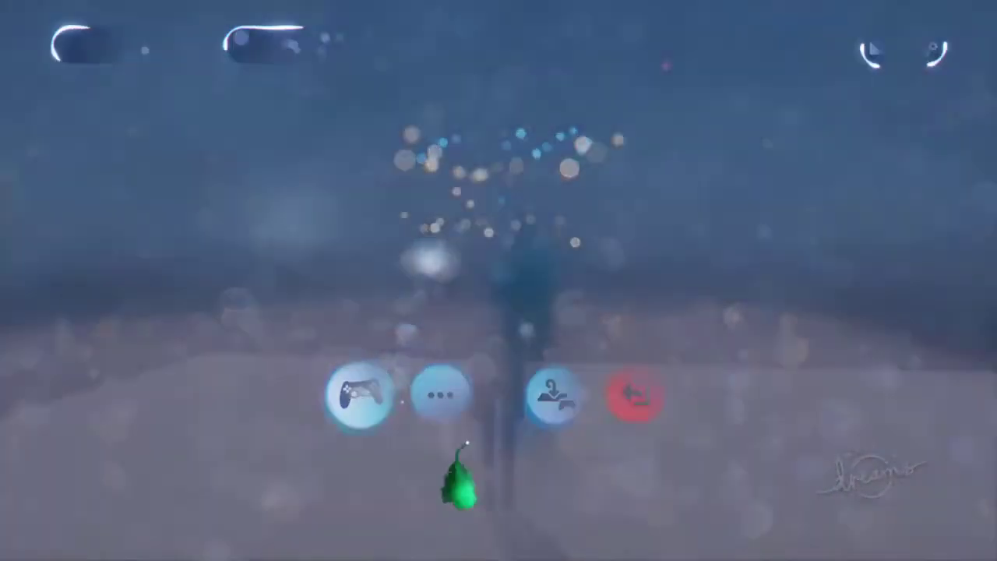
key(w)
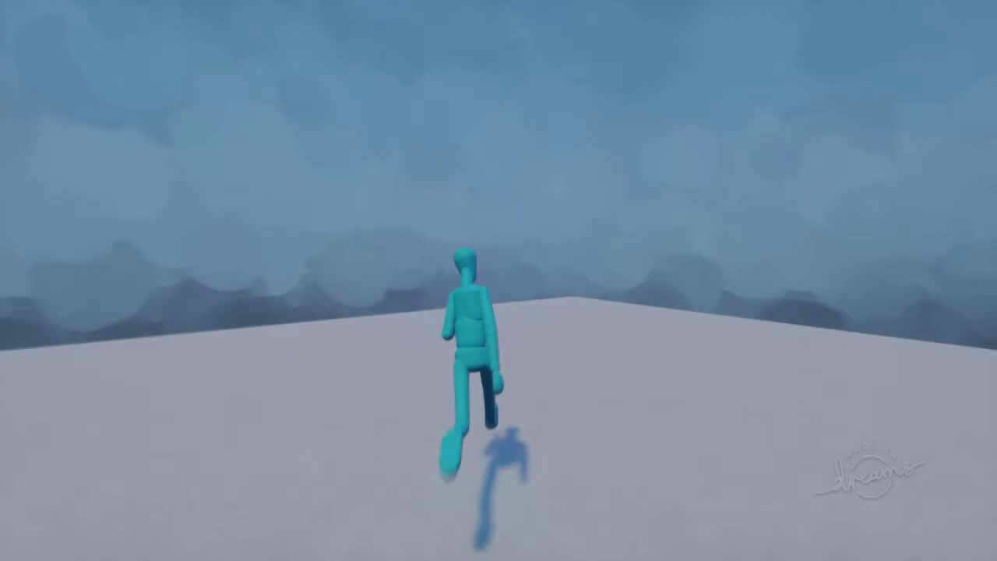
key(s)
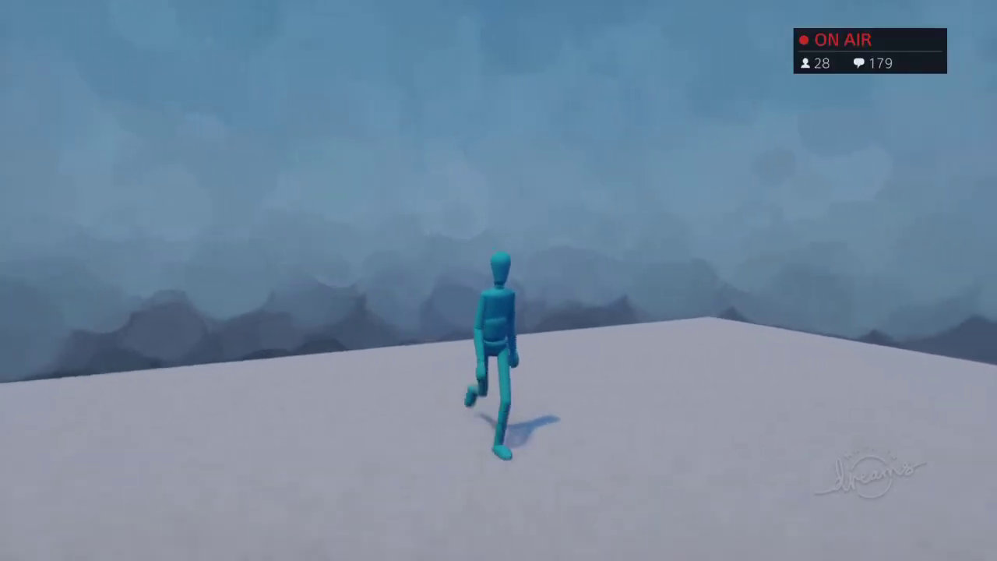
key(w)
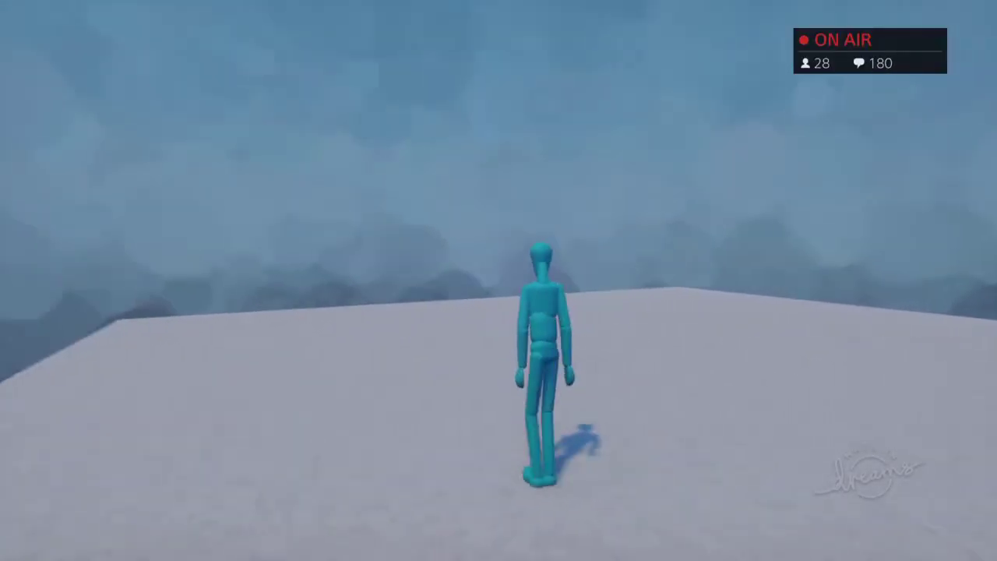
key(Escape)
click(319, 392)
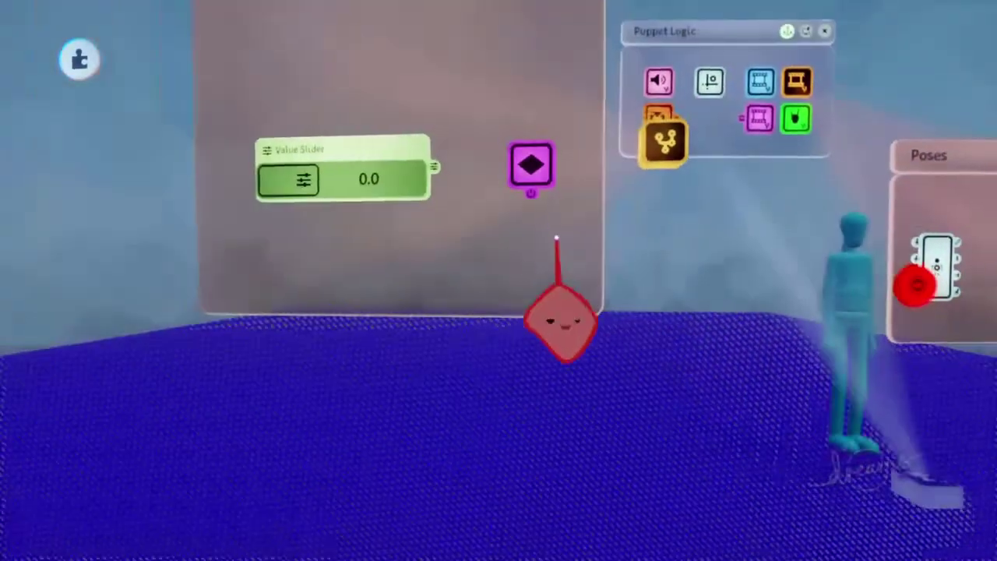
Pose the puppet's arm straight forward by dragging its hand, then leave pose editing
middle_drag(549, 346, 581, 405)
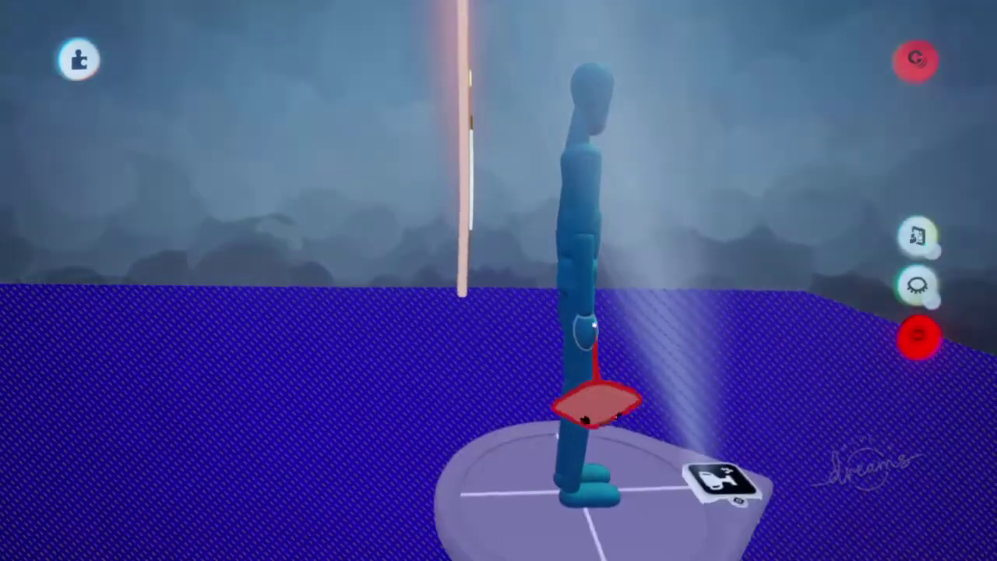
scroll(590, 409, up, 3)
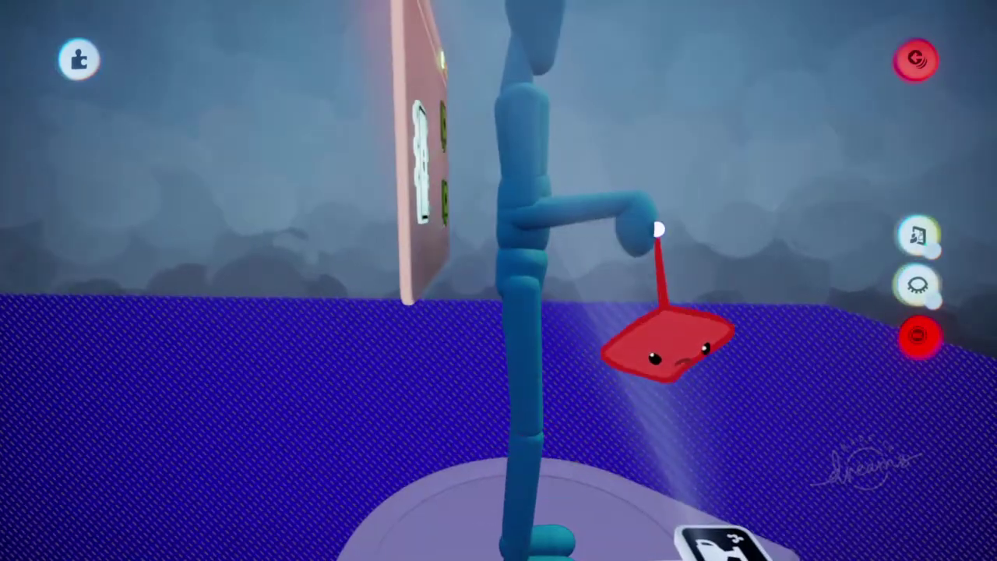
drag(617, 252, 589, 223)
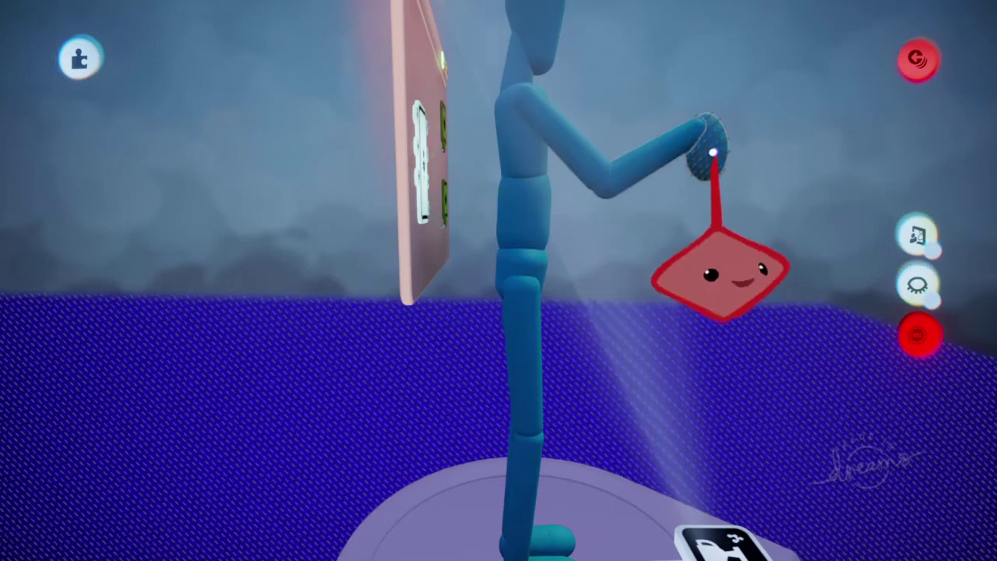
drag(709, 160, 711, 161)
mouse_move(648, 198)
mouse_down()
mouse_move(680, 164)
mouse_move(688, 198)
mouse_up()
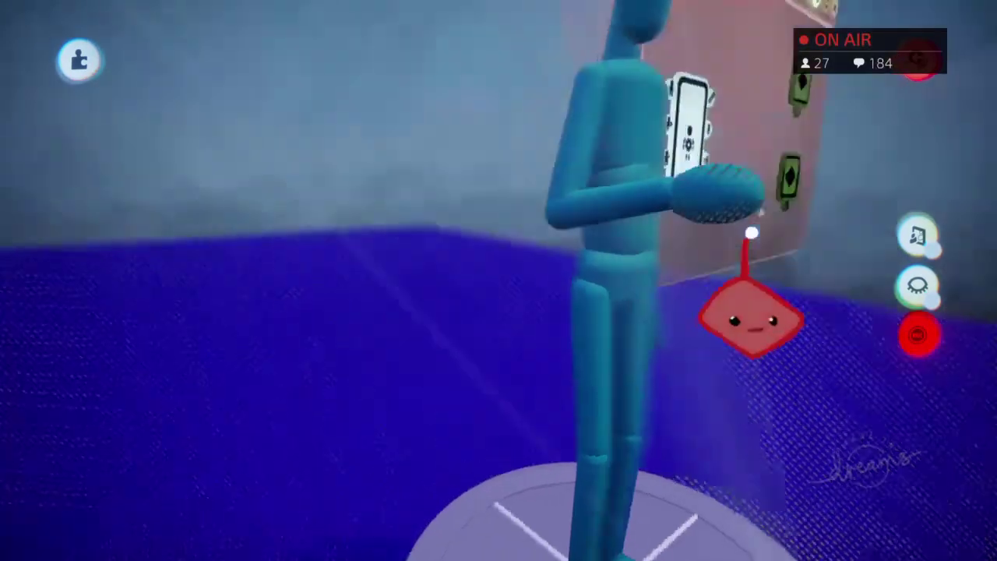
drag(672, 190, 628, 220)
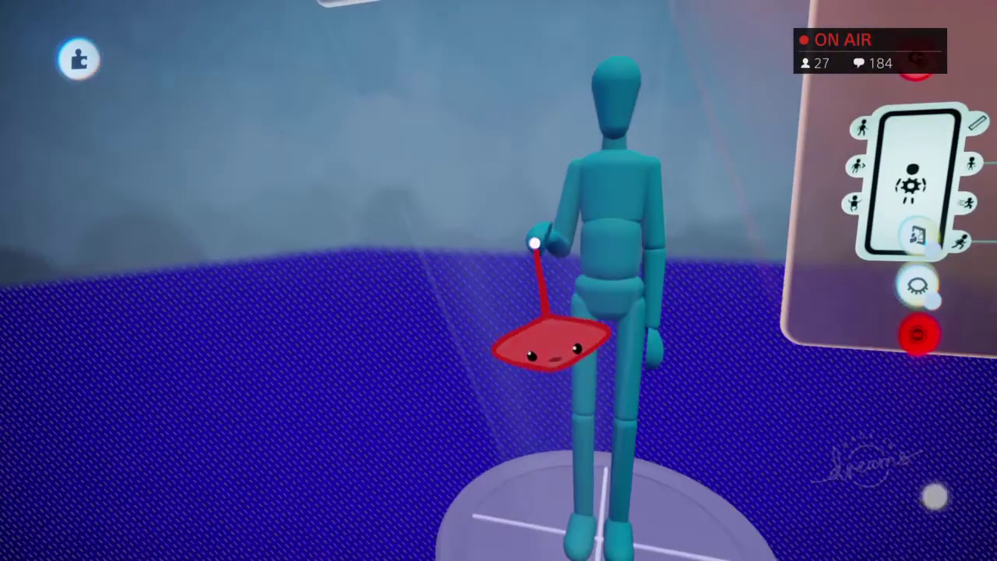
key(Escape)
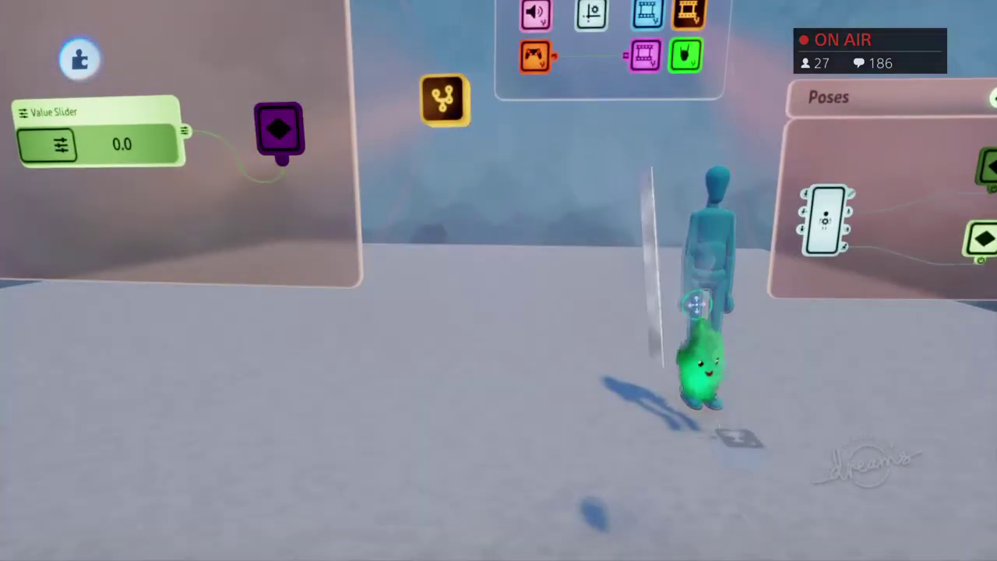
Move the puppet's movement settings aside and raise the Value Slider to 0.3
click(700, 364)
drag(546, 421, 803, 335)
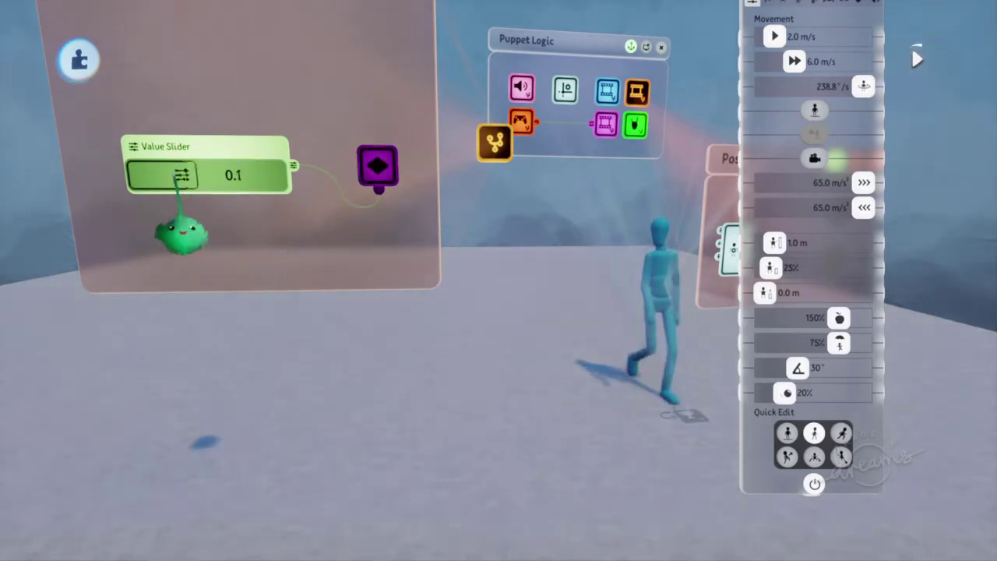
drag(181, 232, 283, 223)
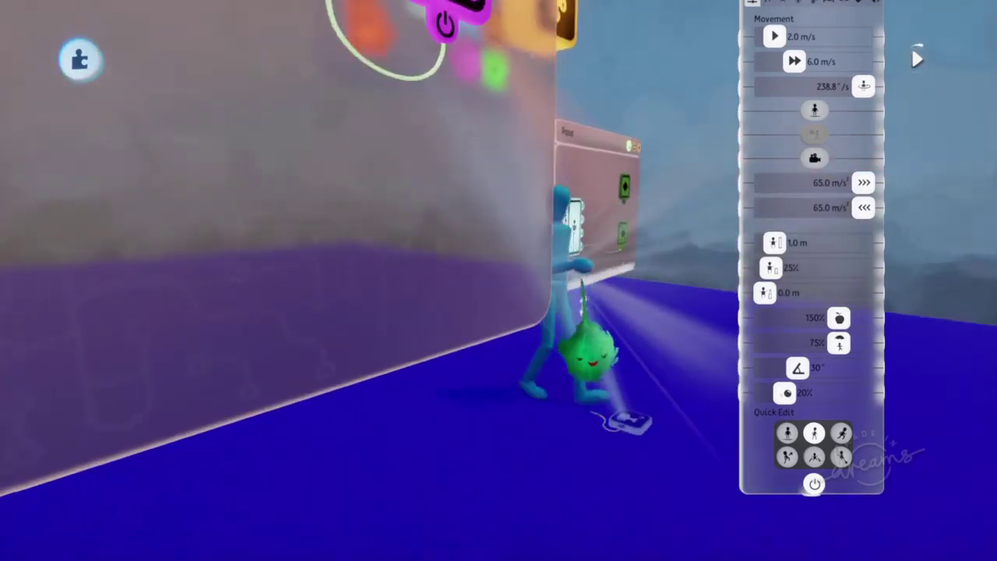
middle_drag(573, 222, 473, 330)
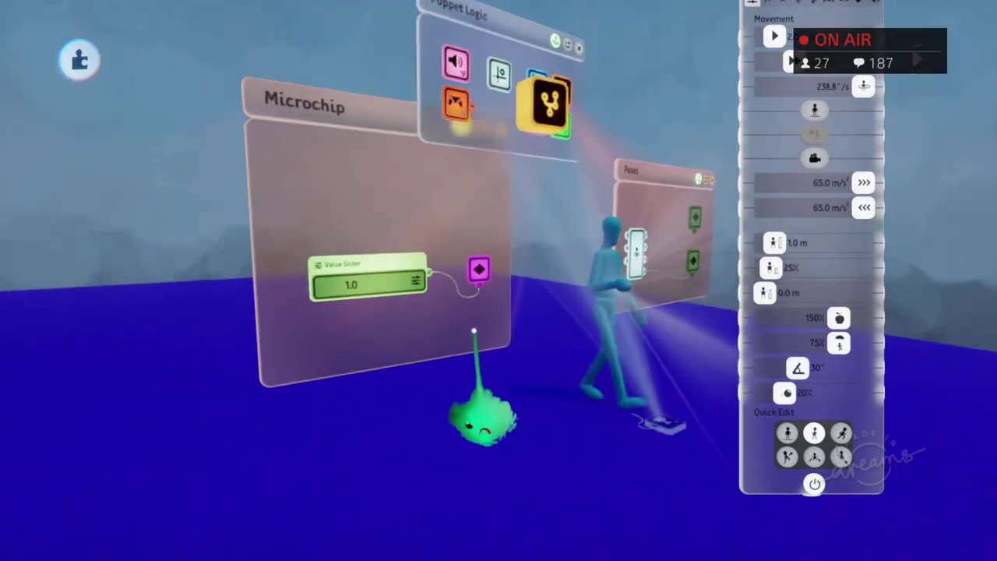
Tune the Value Slider through 0.6 and 0.5 while watching the arm blend, settling on 0.6
drag(405, 355, 383, 318)
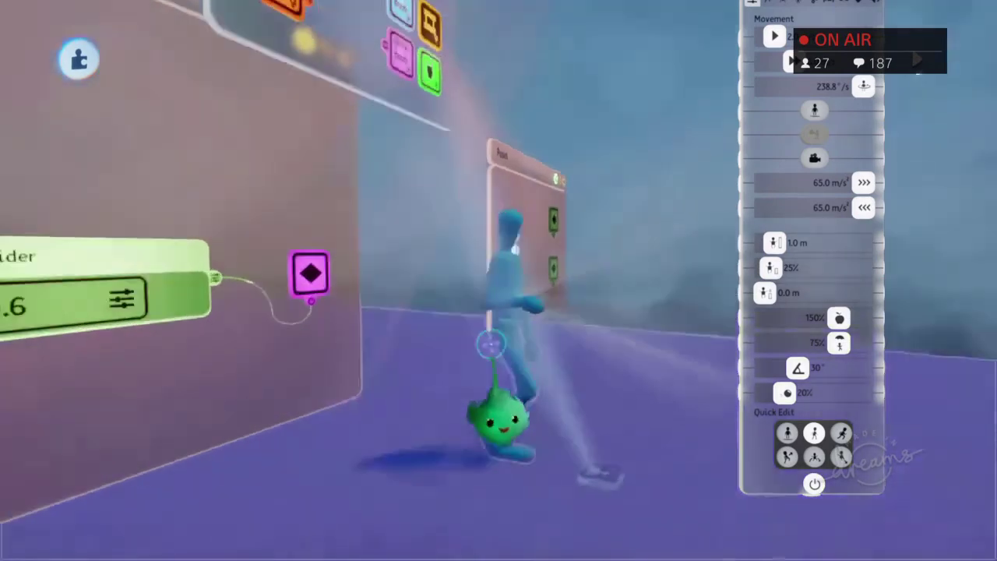
middle_drag(401, 347, 483, 336)
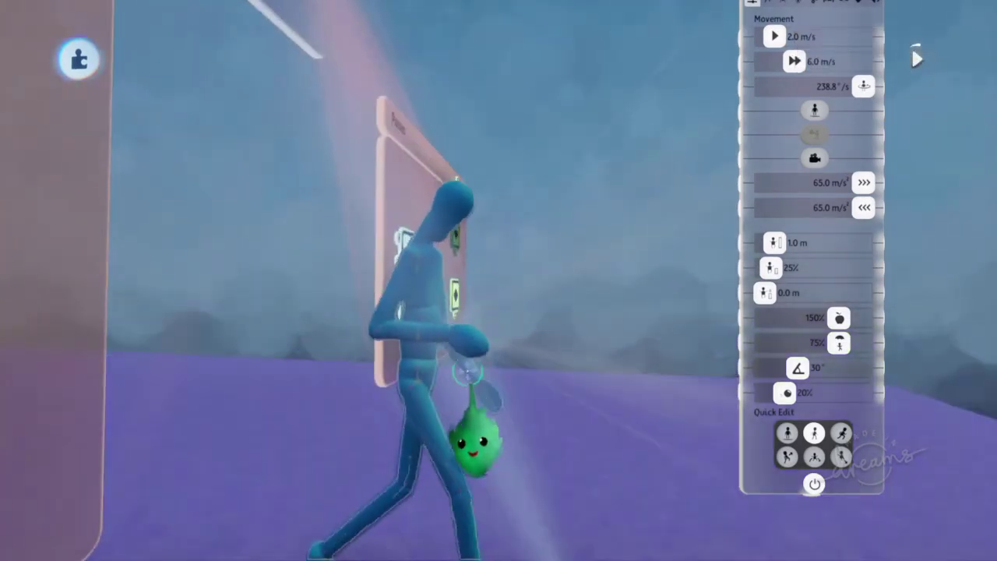
middle_drag(493, 417, 247, 349)
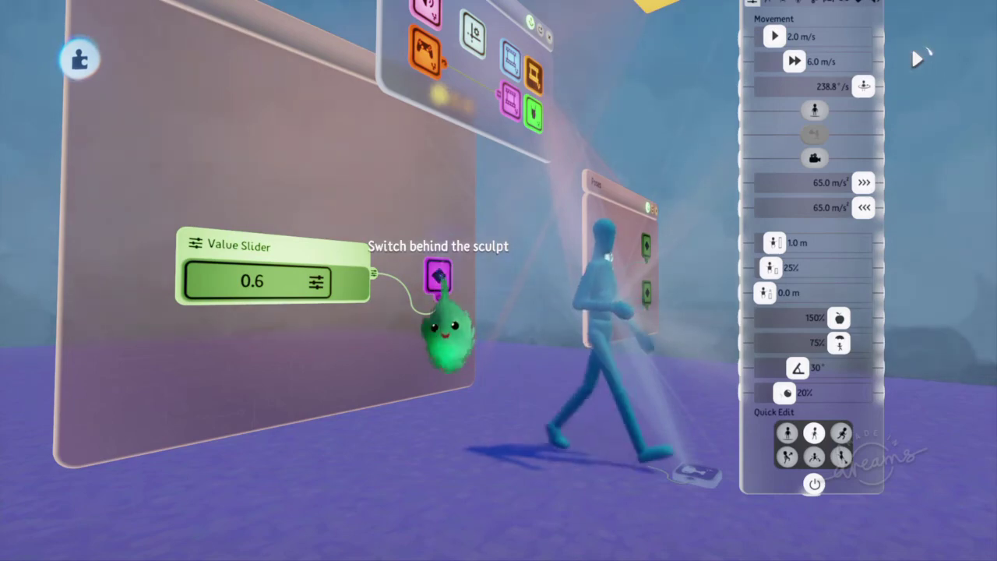
drag(317, 350, 304, 354)
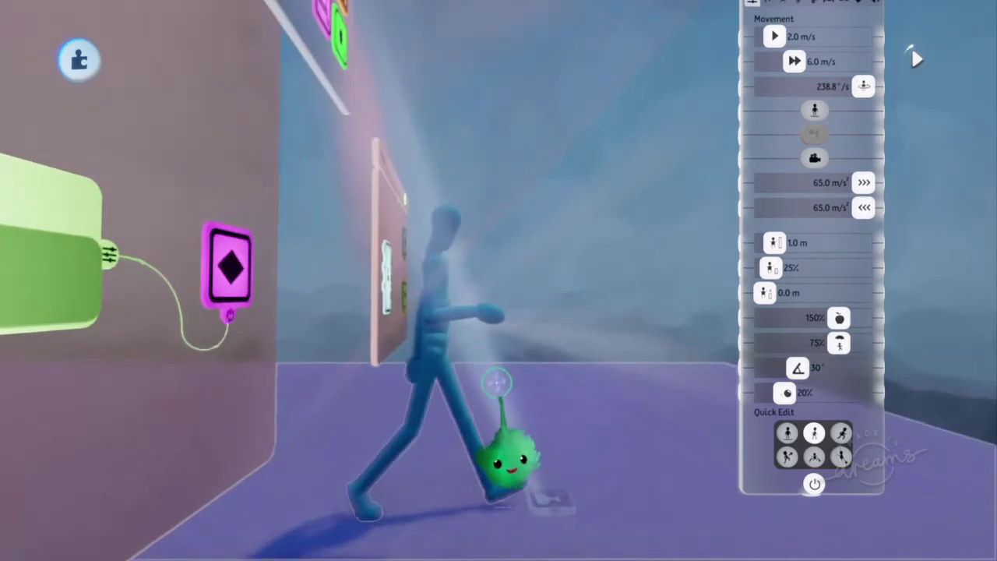
drag(512, 456, 472, 428)
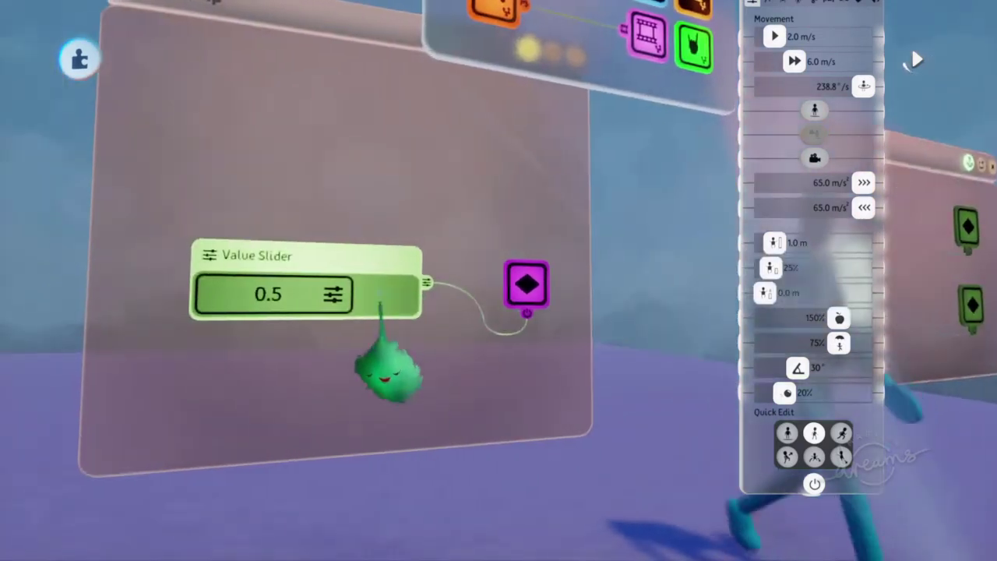
drag(335, 295, 348, 296)
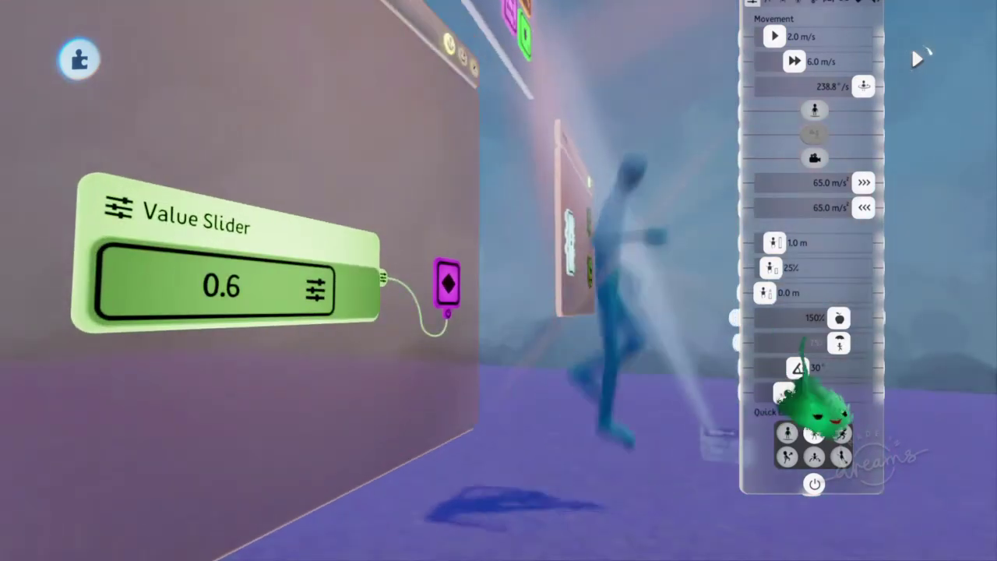
key(Escape)
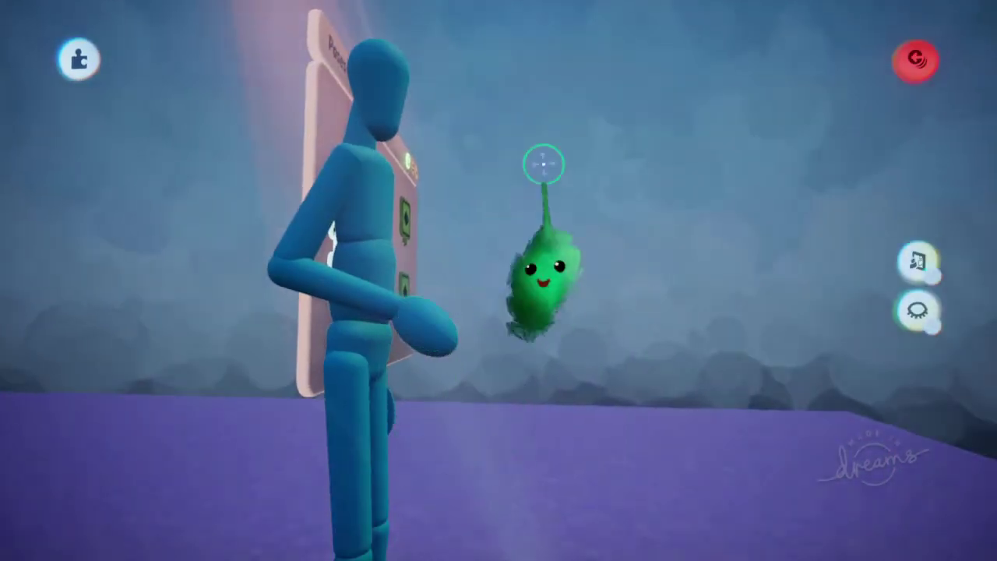
Pick a light gadget from the gadget categories and place it
click(499, 61)
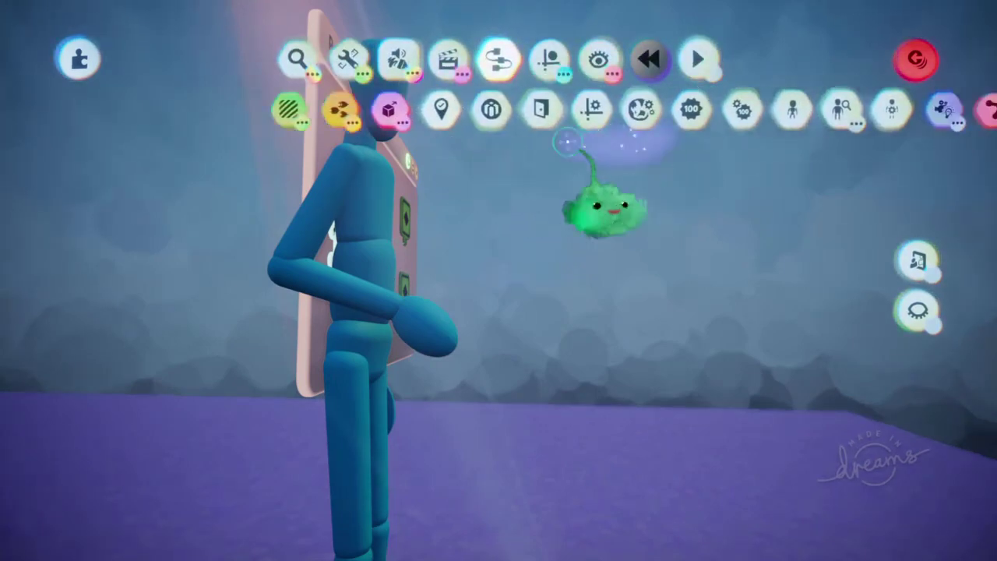
click(795, 109)
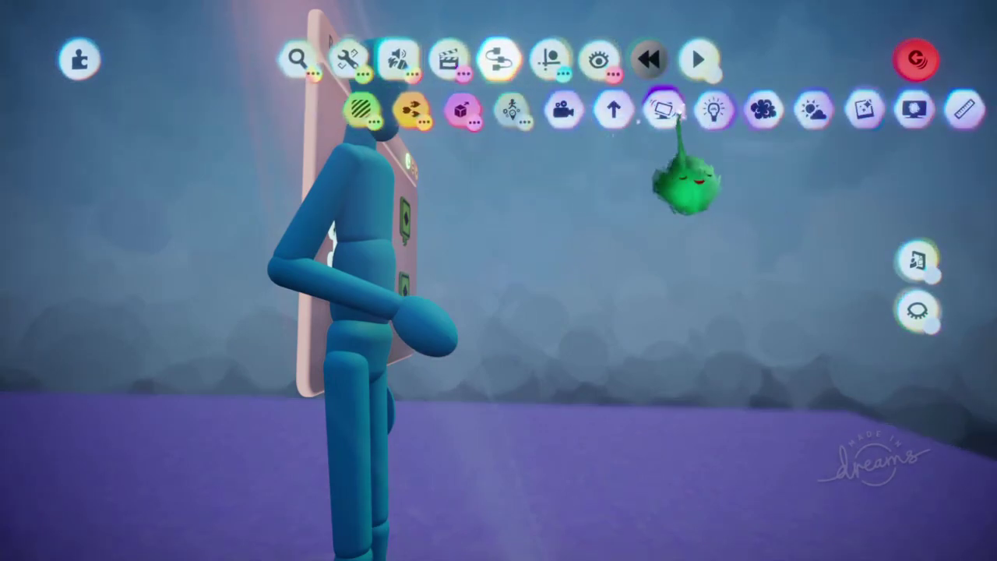
click(670, 109)
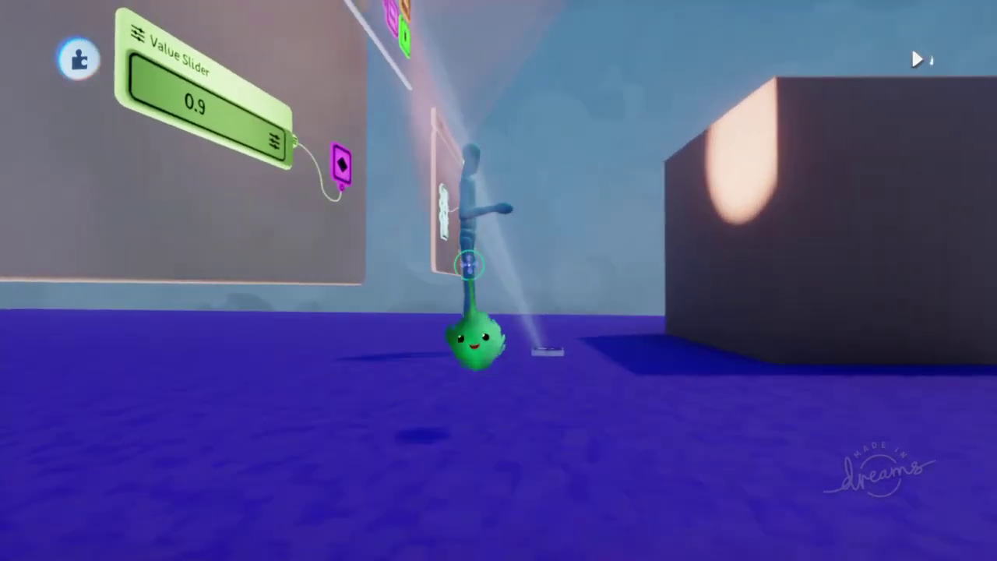
Set the Value Slider to 0.8 from the puppet's movement settings
click(474, 334)
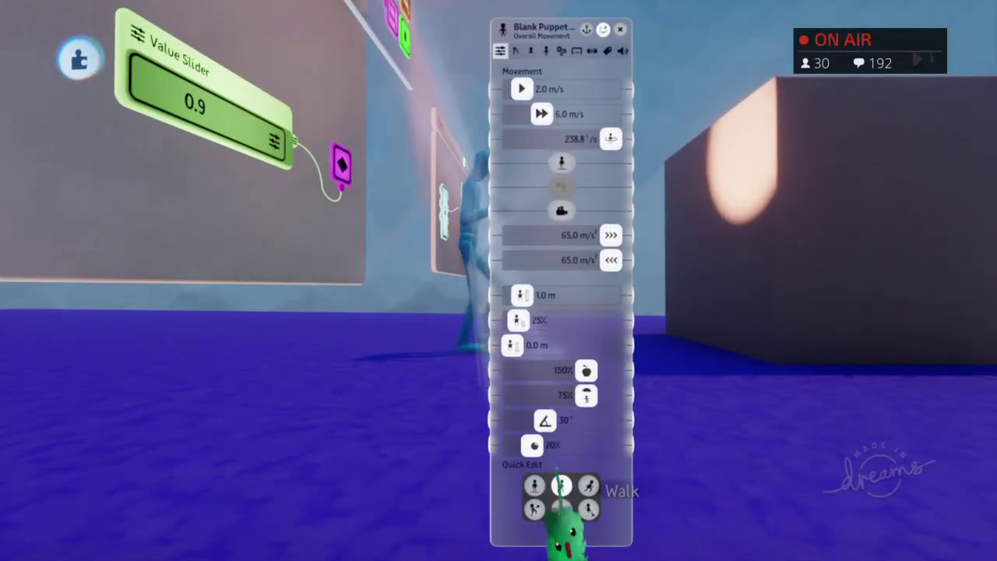
drag(561, 499, 861, 491)
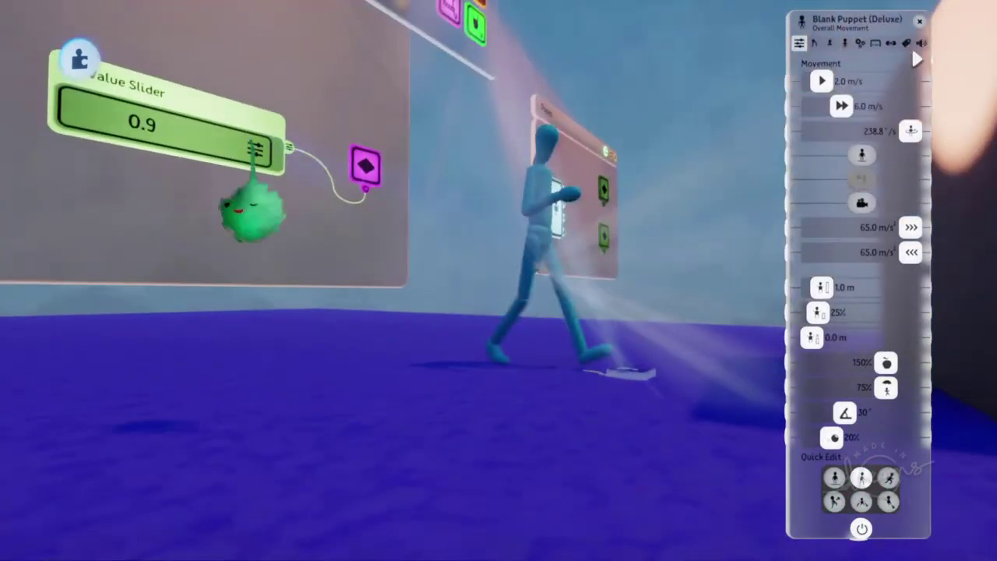
drag(255, 148, 242, 144)
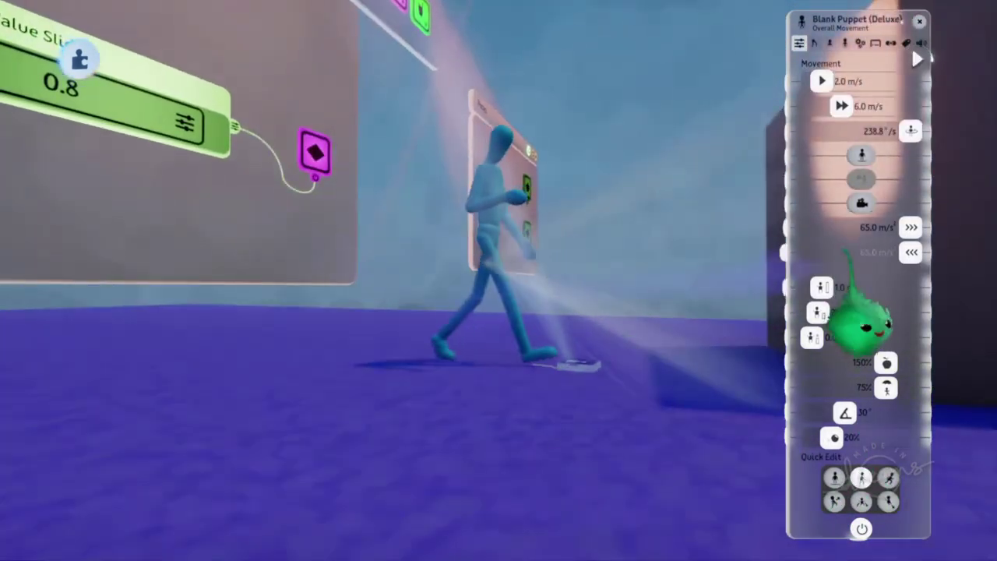
key(Escape)
key(Escape)
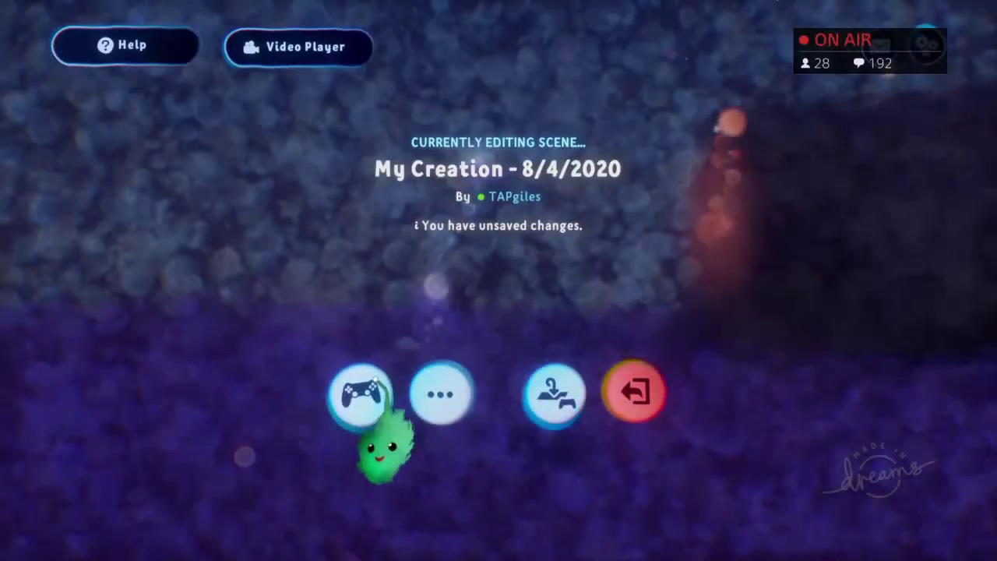
click(356, 395)
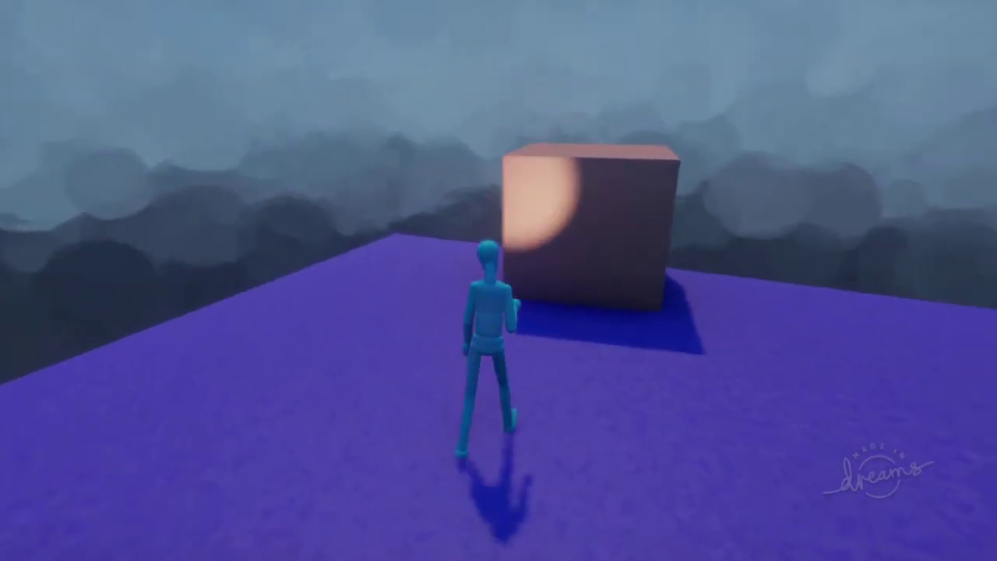
Pause the play-test once the puppet reaches the glowing cube
key(Escape)
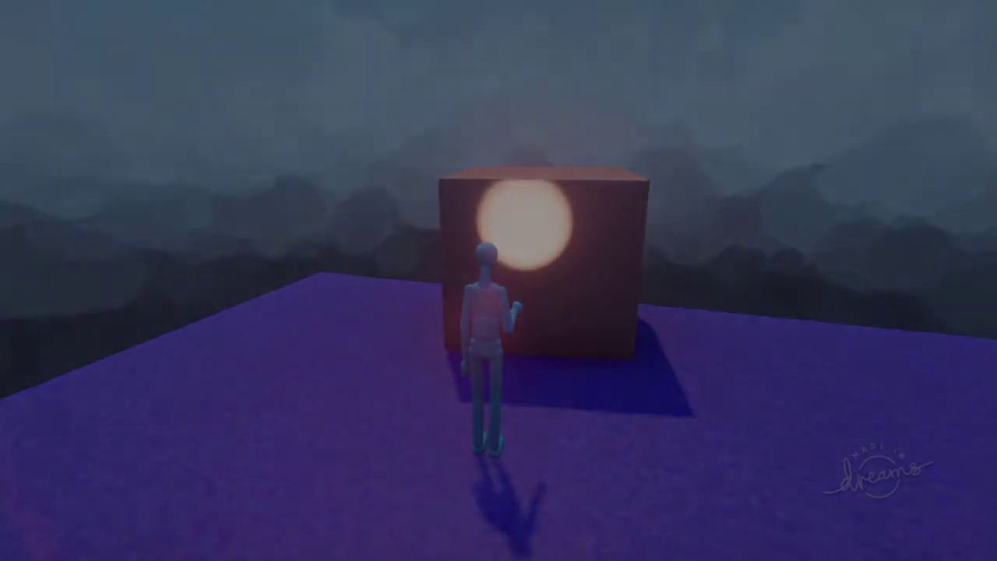